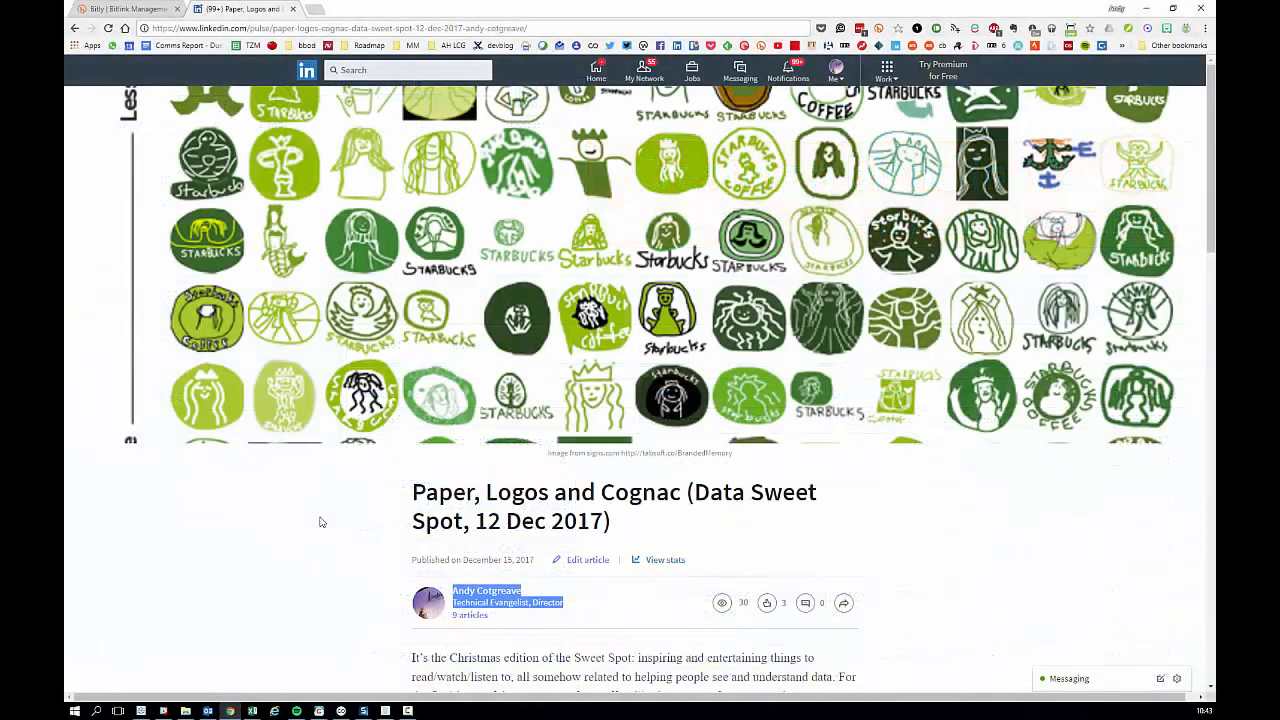
Read through the LinkedIn article "Paper, Logos and Cognac" and its linked stories
{"action": "left_click", "coordinate": [320, 522]}
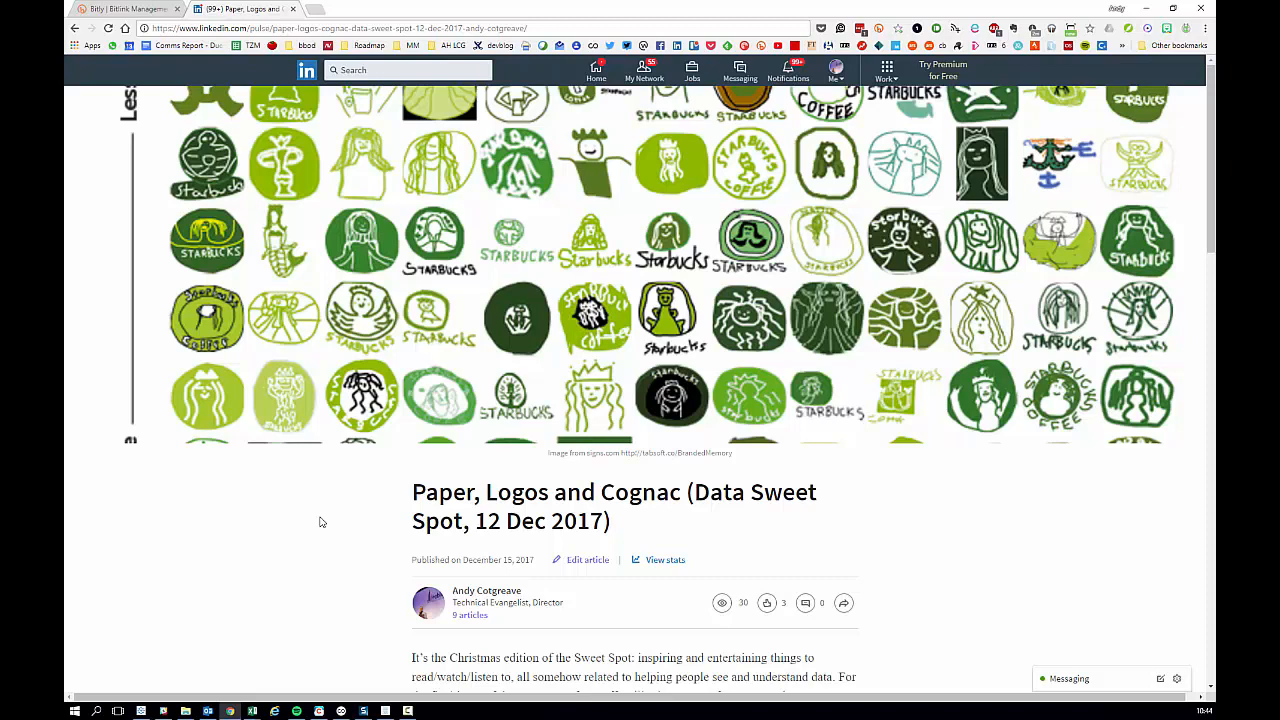
{"action": "scroll", "coordinate": [320, 522], "scroll_direction": "down", "scroll_amount": 4}
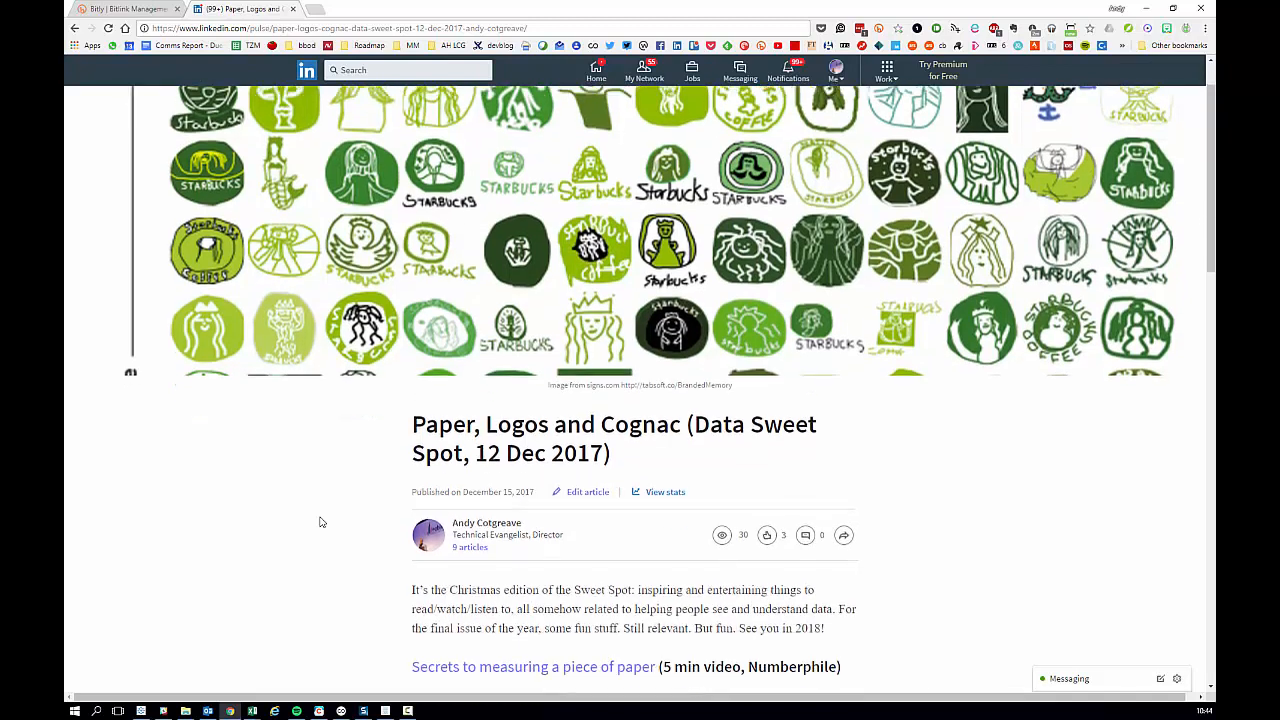
{"action": "scroll", "coordinate": [320, 522], "scroll_direction": "down", "scroll_amount": 2}
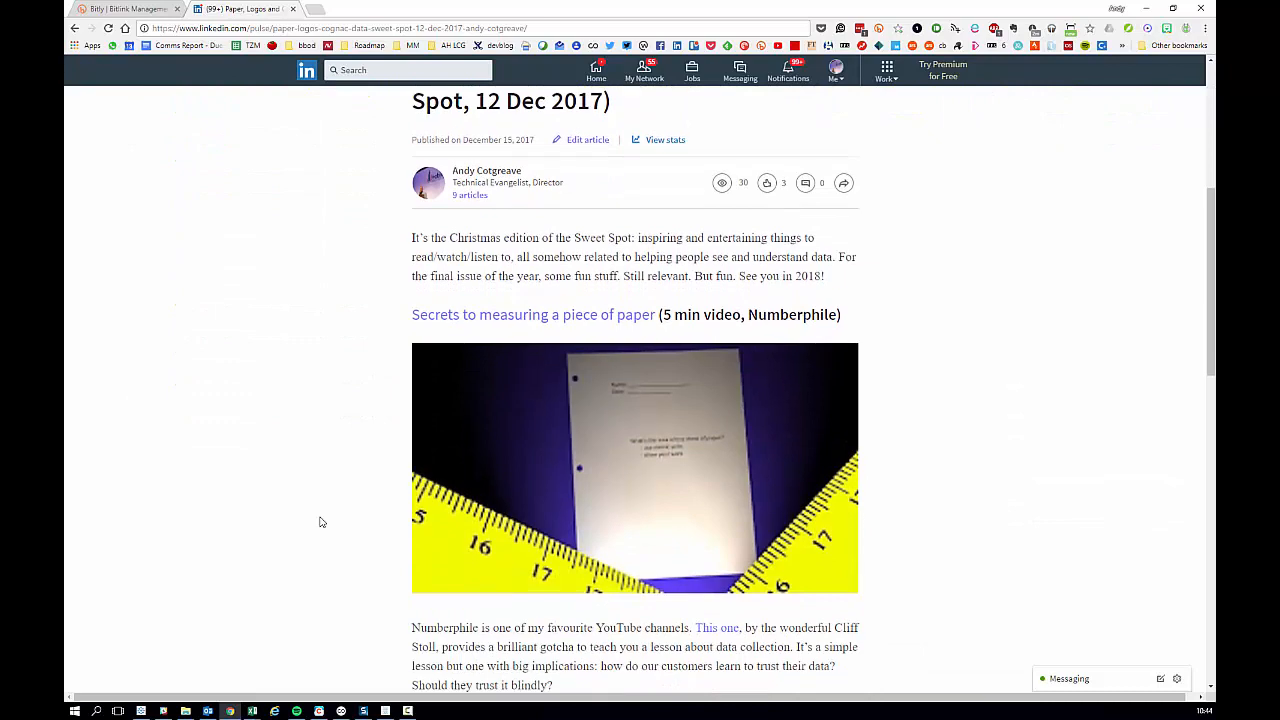
{"action": "scroll", "coordinate": [320, 522], "scroll_direction": "down", "scroll_amount": 2}
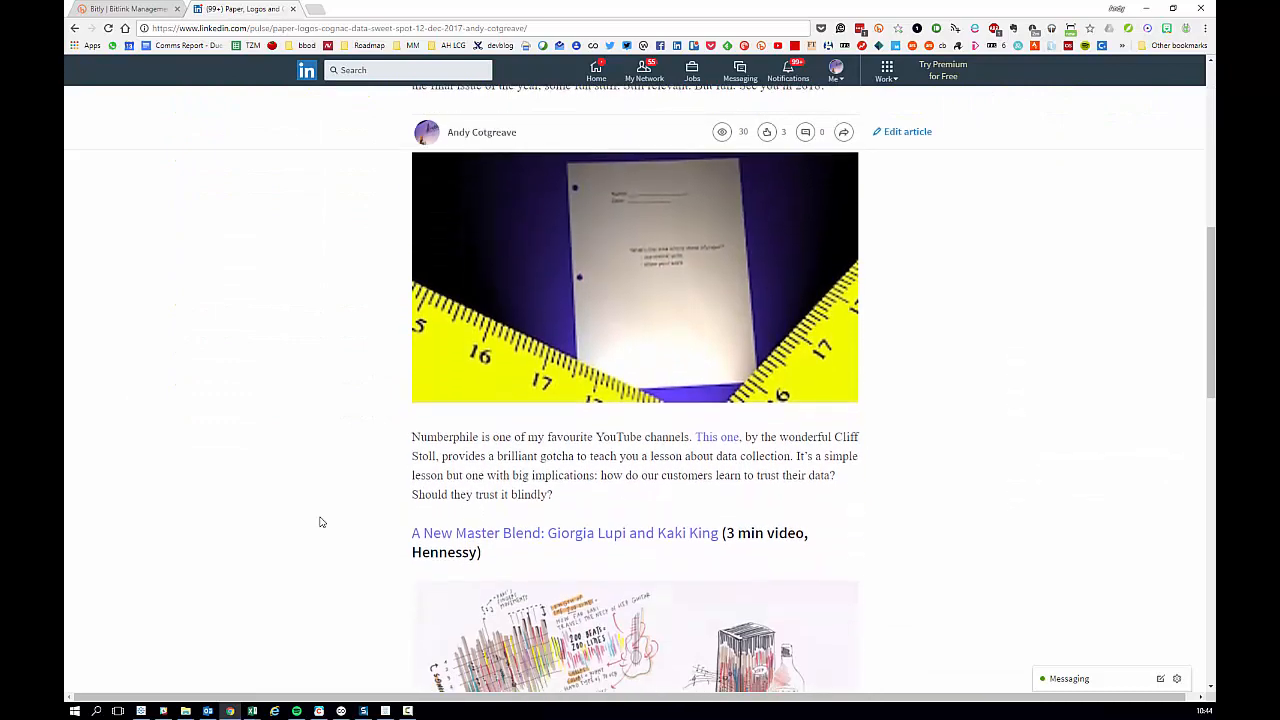
{"action": "scroll", "coordinate": [320, 522], "scroll_direction": "down", "scroll_amount": 3}
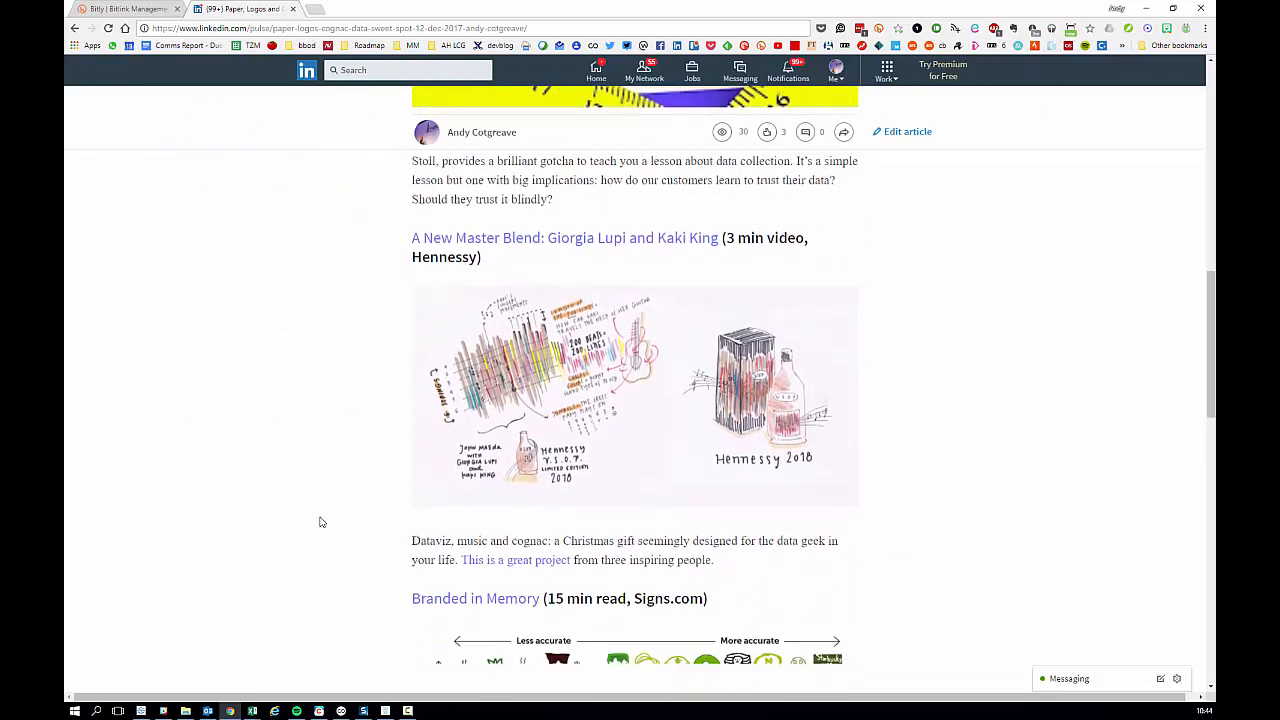
{"action": "left_click_drag", "start_coordinate": [1213, 368], "coordinate": [1214, 268]}
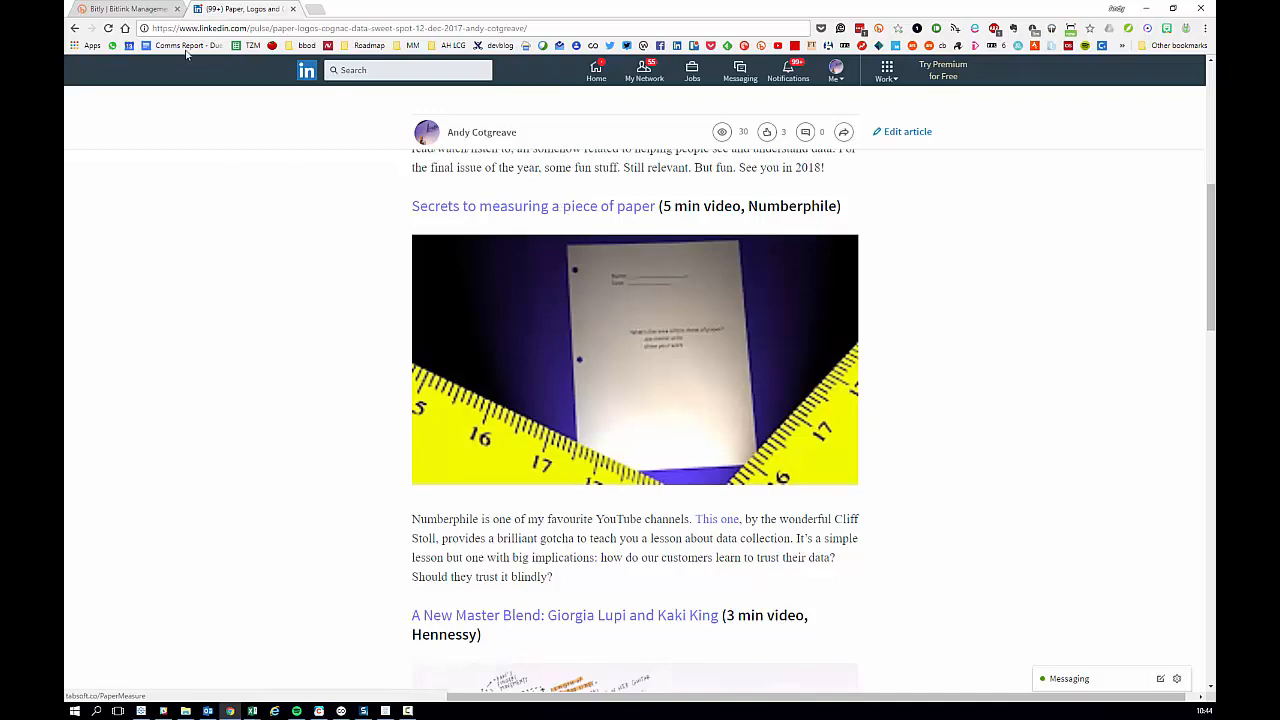
Switch to the Bitly page and look over the newsletter's bitlinks and their click counts
{"action": "left_click", "coordinate": [129, 4]}
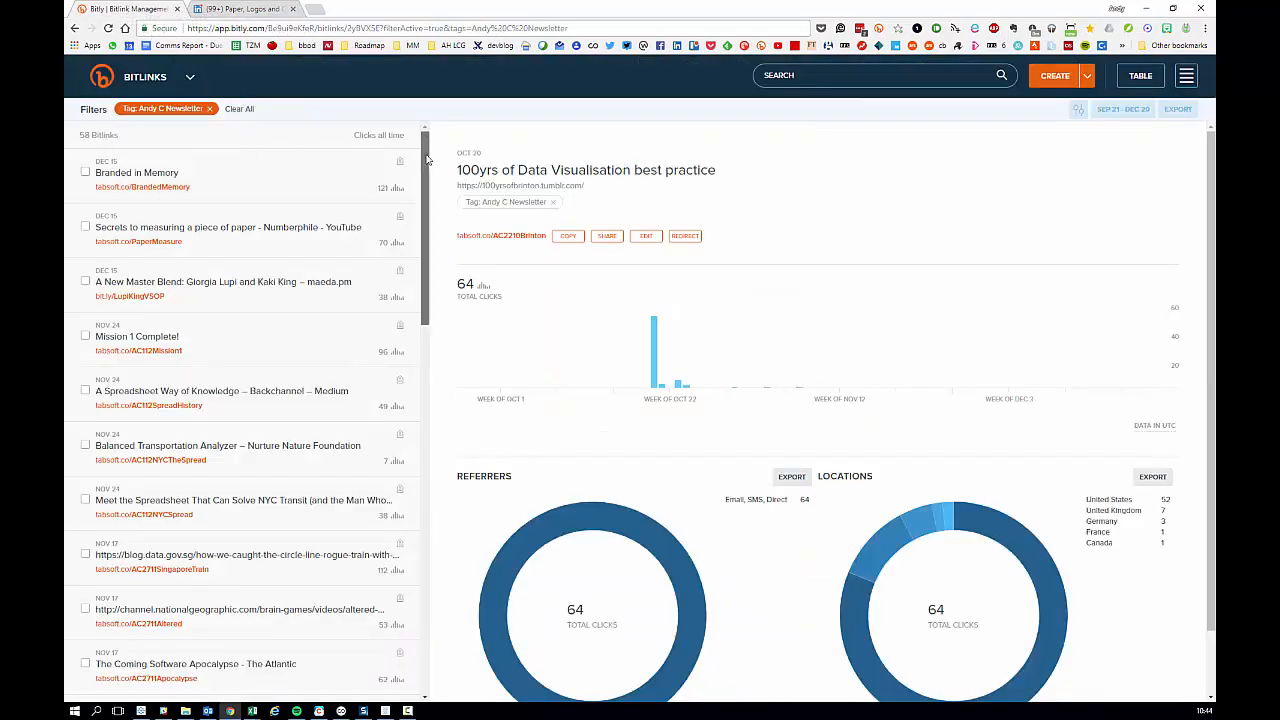
{"action": "mouse_move", "coordinate": [425, 159]}
{"action": "left_mouse_down"}
{"action": "mouse_move", "coordinate": [425, 211]}
{"action": "mouse_move", "coordinate": [427, 158]}
{"action": "left_mouse_up"}
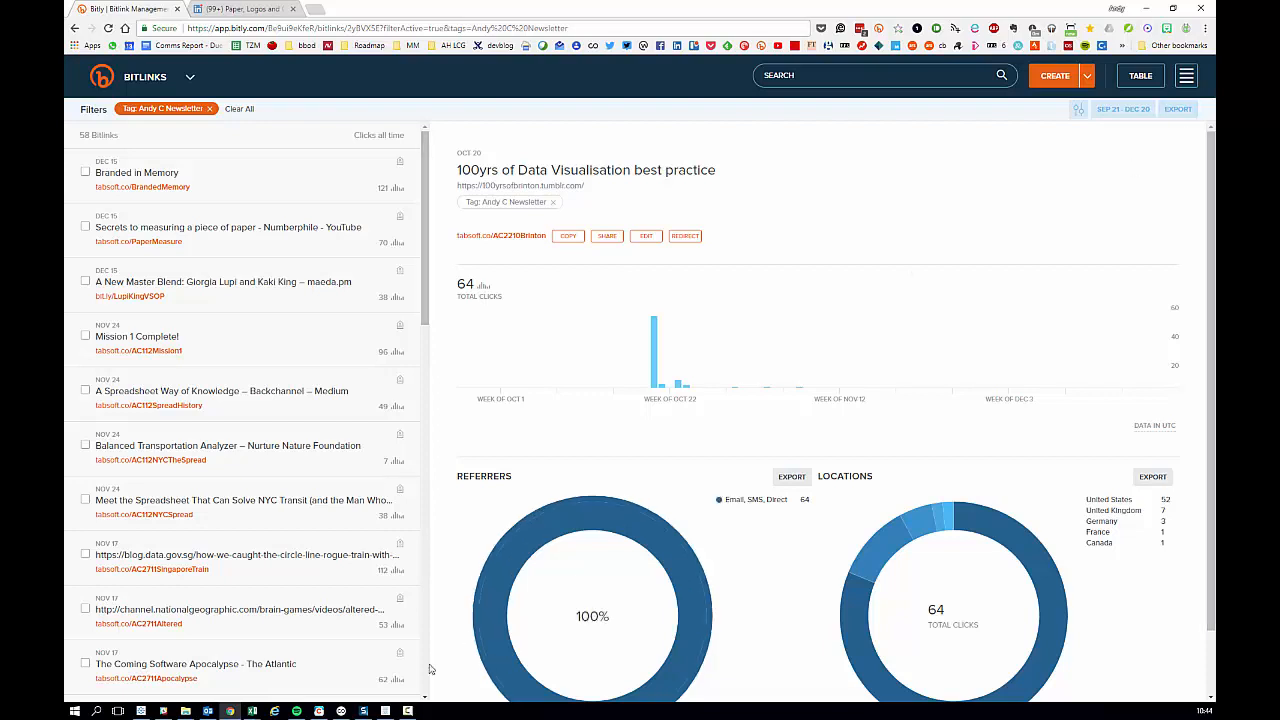
Switch to Excel and examine the blank titles in the Bitlinks export and the URL and title pairs in Missing Titles.xlsx
{"action": "mouse_move", "coordinate": [252, 710]}
{"action": "left_click", "coordinate": [222, 670]}
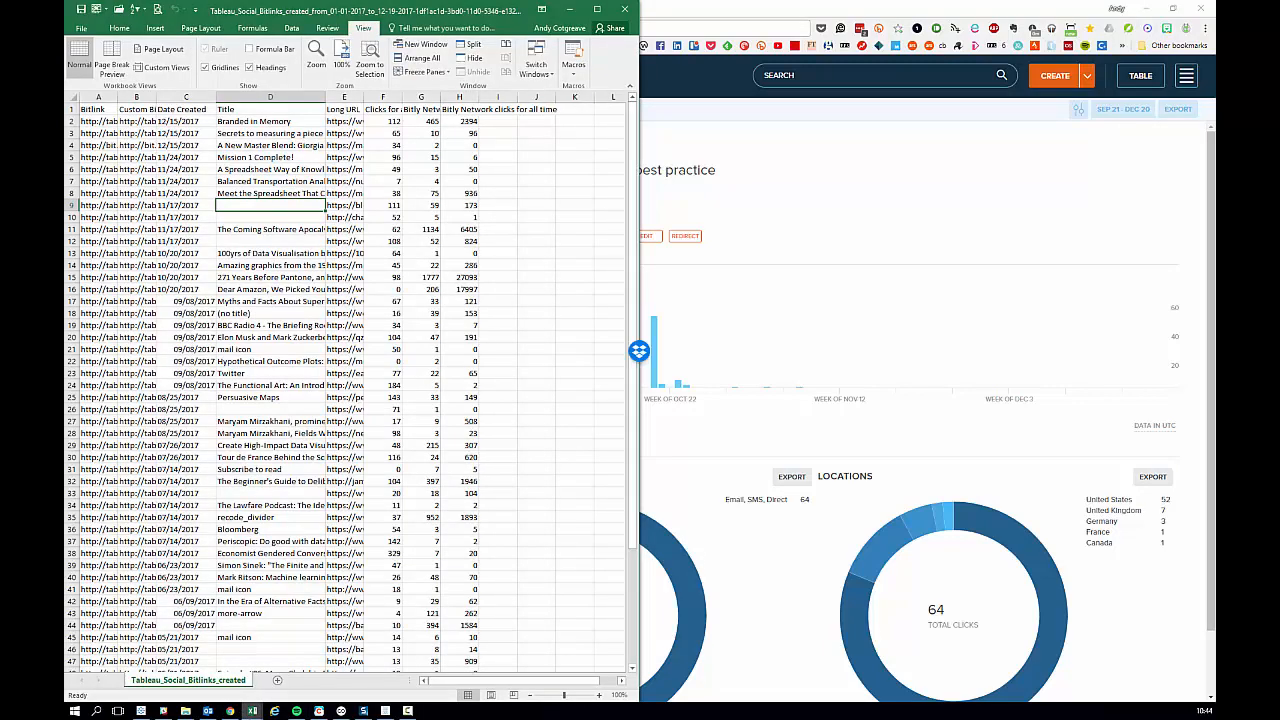
{"action": "left_click", "coordinate": [252, 711]}
{"action": "left_click", "coordinate": [296, 674]}
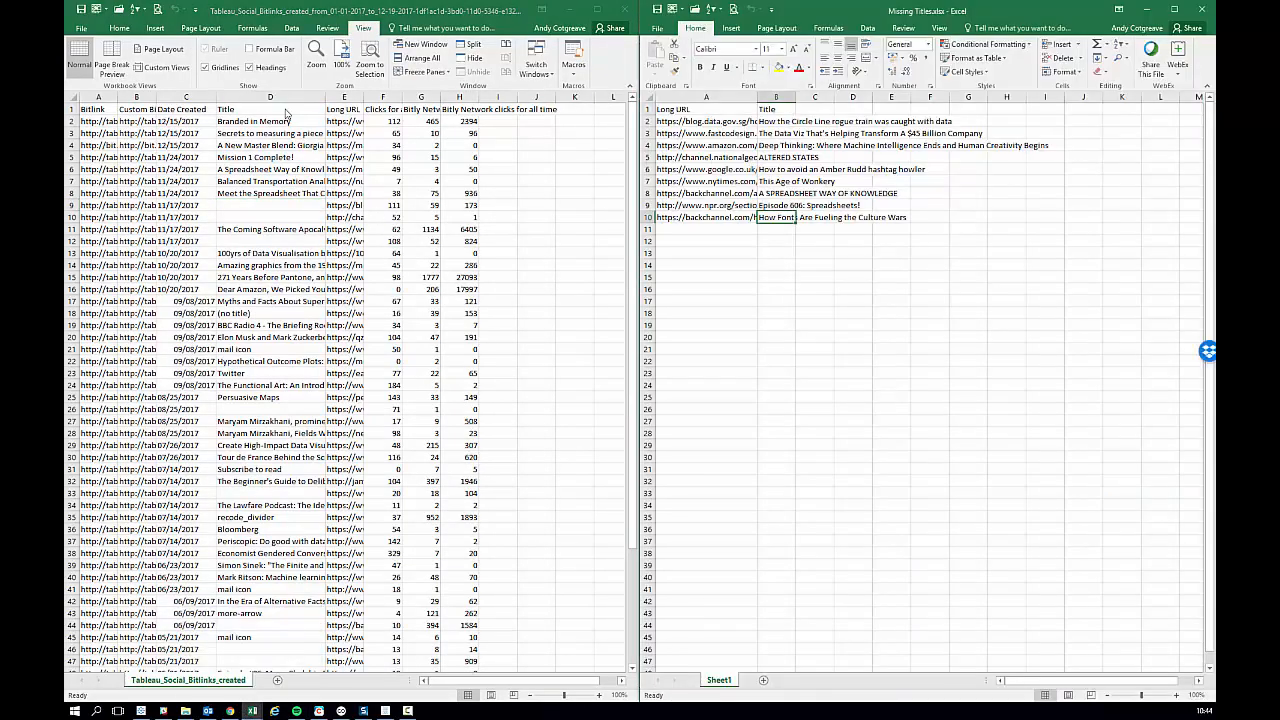
{"action": "left_click", "coordinate": [263, 204]}
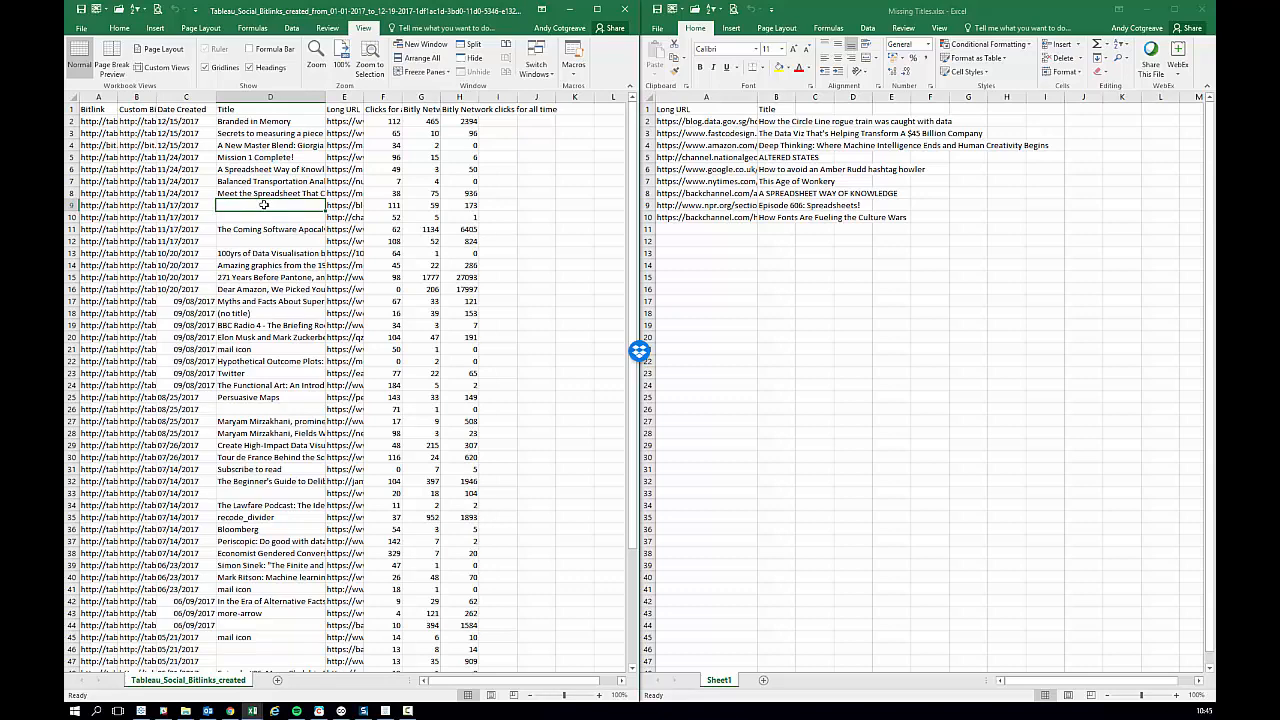
{"action": "left_click", "coordinate": [748, 119]}
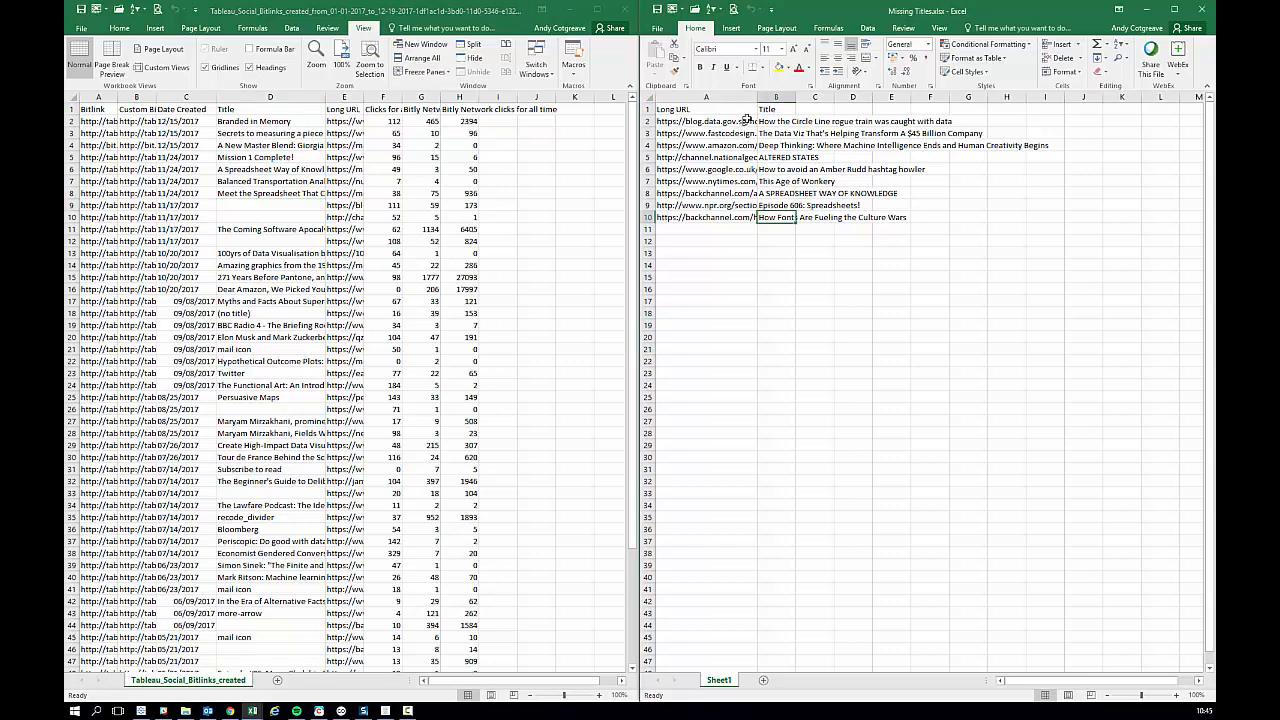
{"action": "left_click_drag", "start_coordinate": [770, 119], "coordinate": [744, 213]}
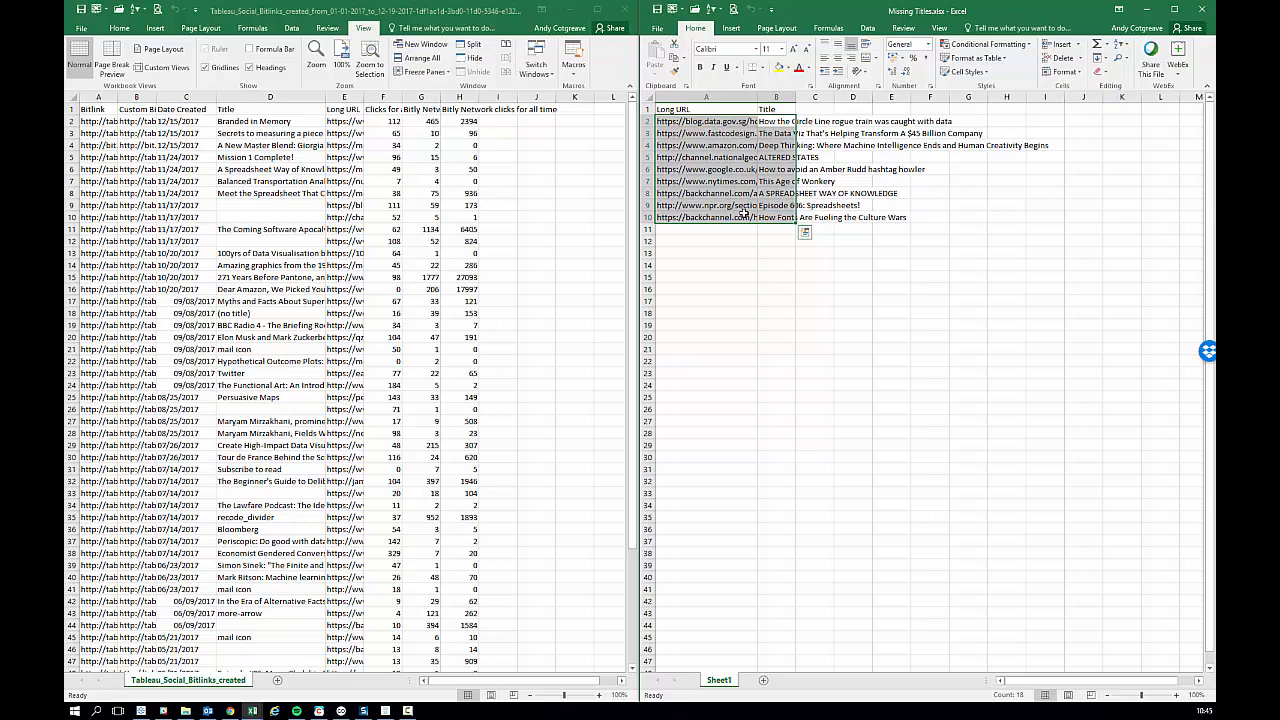
Switch to Project Maestro and connect to the Tableau_Social_Bitlinks text file in the Sweet Spot folder under blogs and articles
{"action": "key", "text": "alt+Tab"}
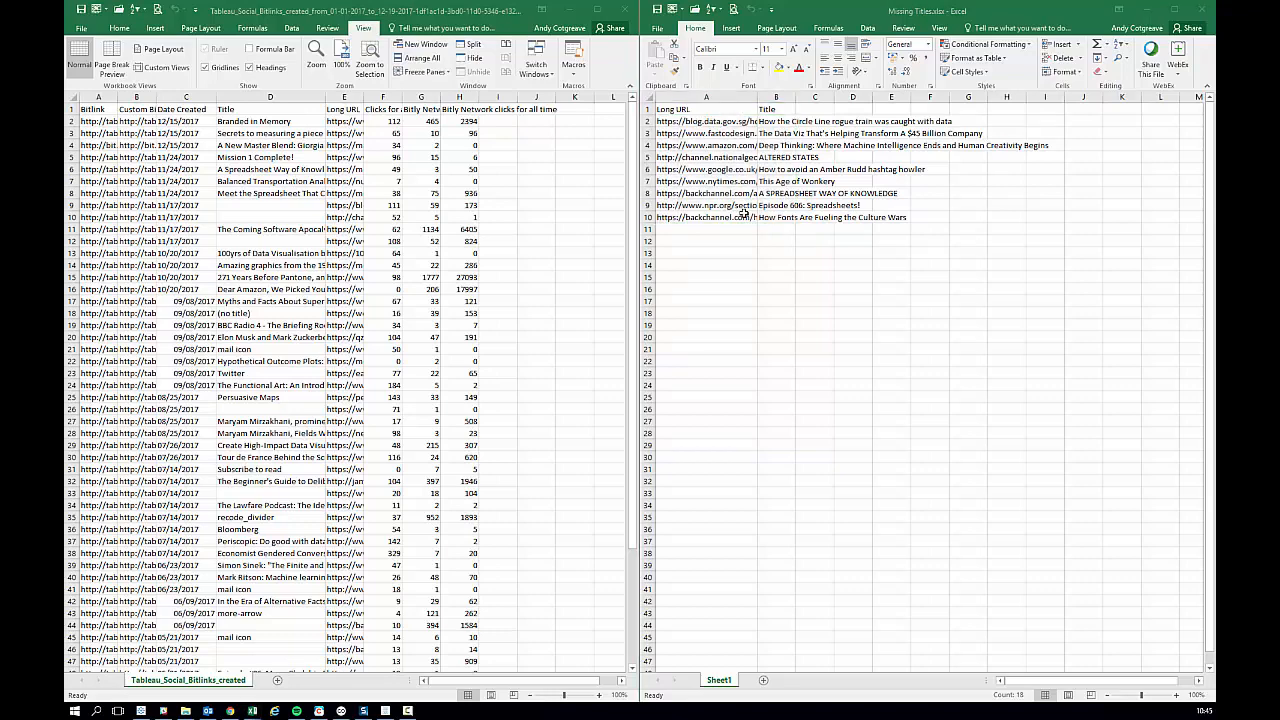
{"action": "key", "text": "alt+Tab"}
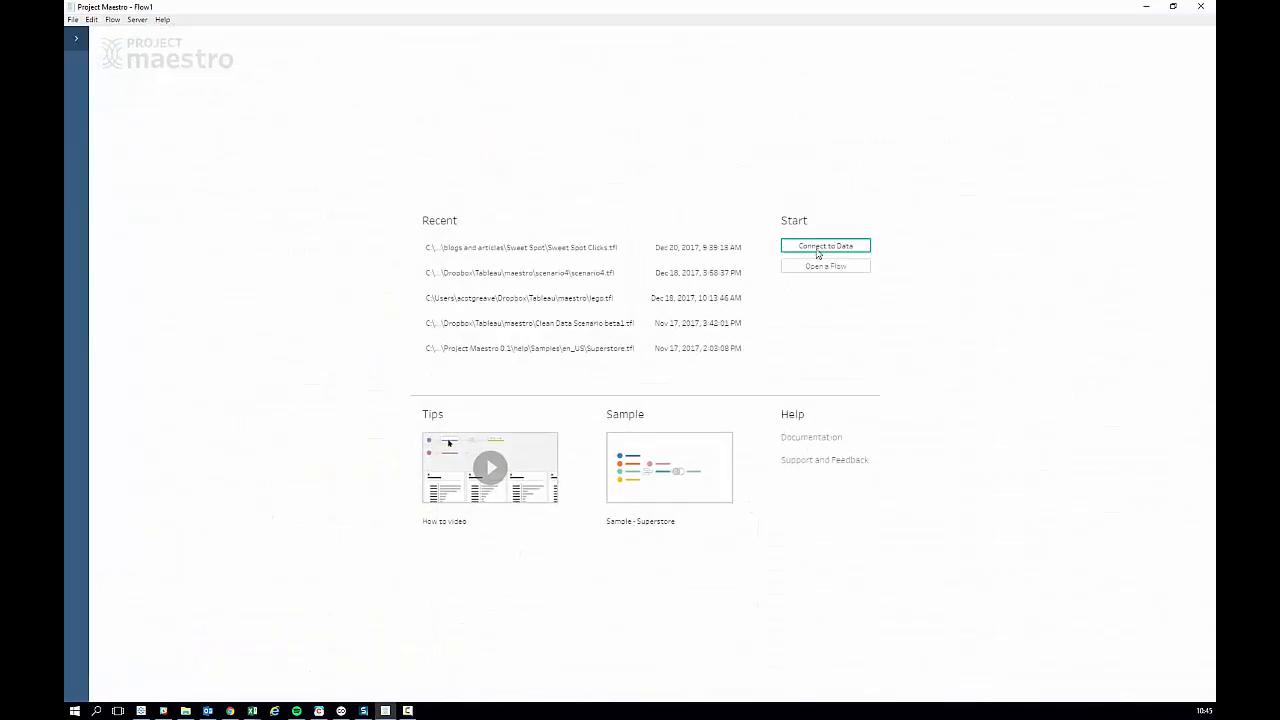
{"action": "left_click", "coordinate": [817, 252]}
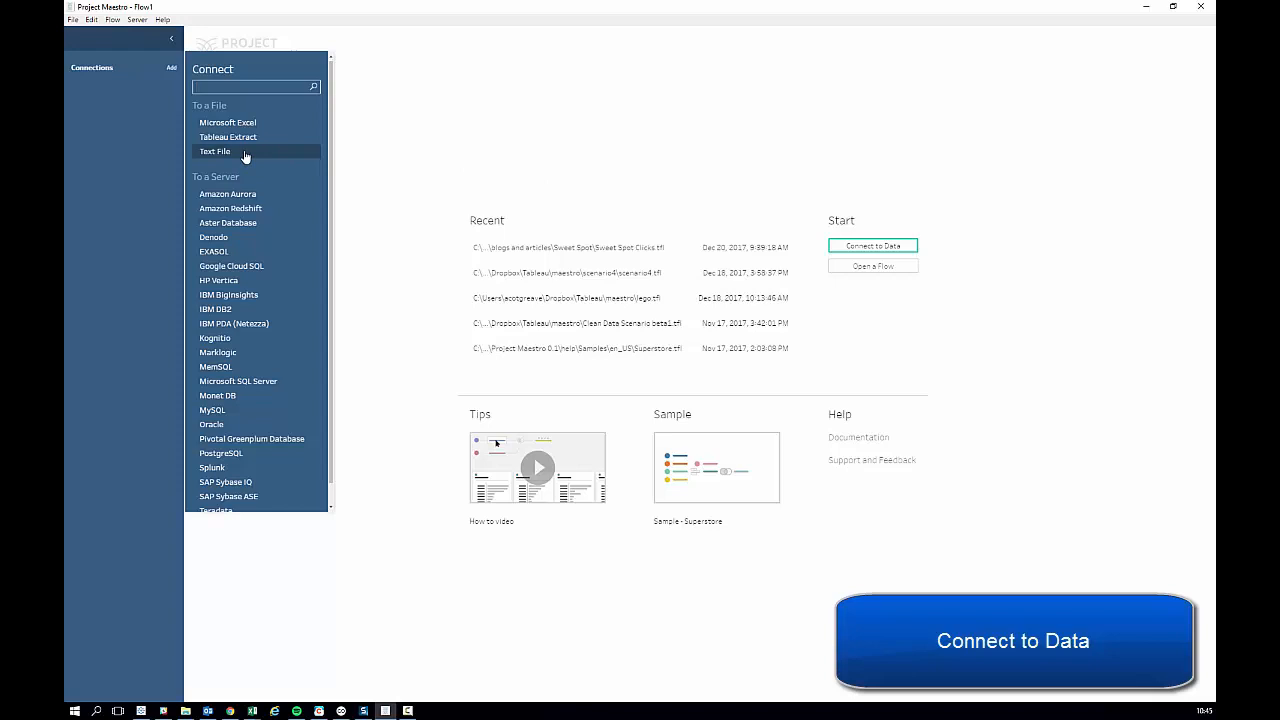
{"action": "left_click", "coordinate": [245, 152]}
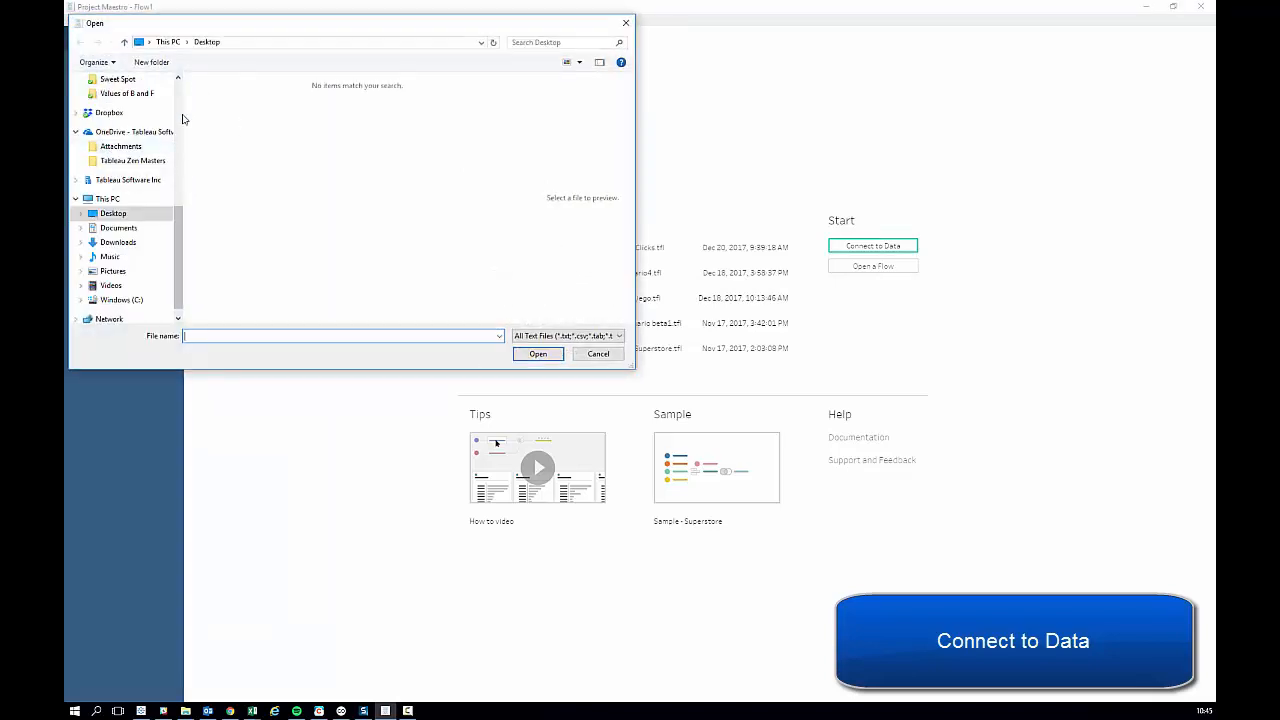
{"action": "scroll", "coordinate": [175, 118], "scroll_direction": "up", "scroll_amount": 5}
{"action": "left_click", "coordinate": [128, 93]}
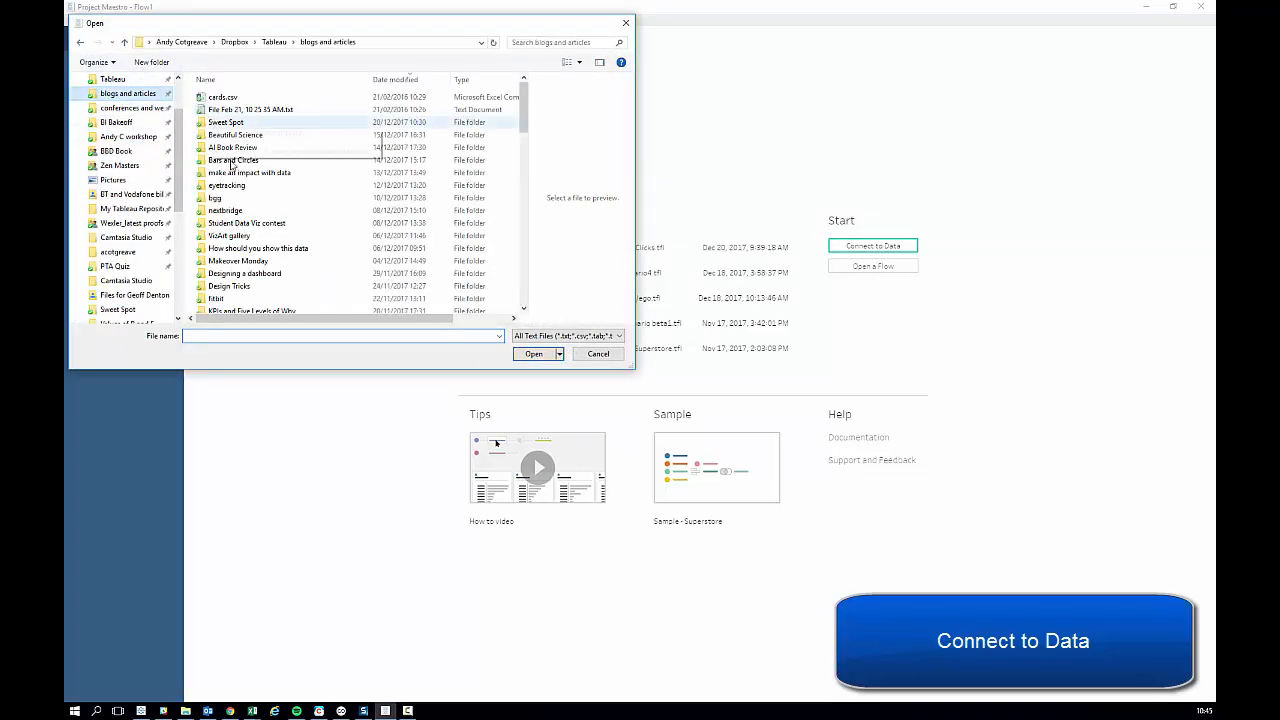
{"action": "double_click", "coordinate": [240, 122]}
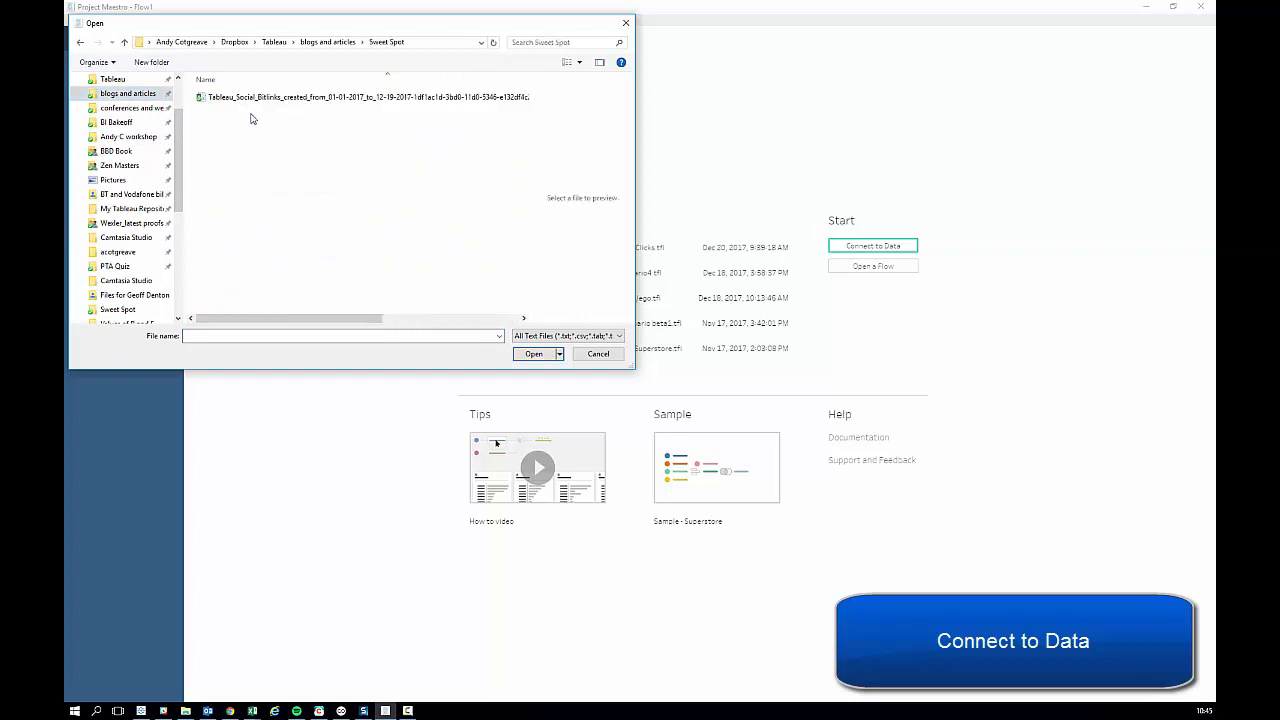
{"action": "double_click", "coordinate": [285, 100]}
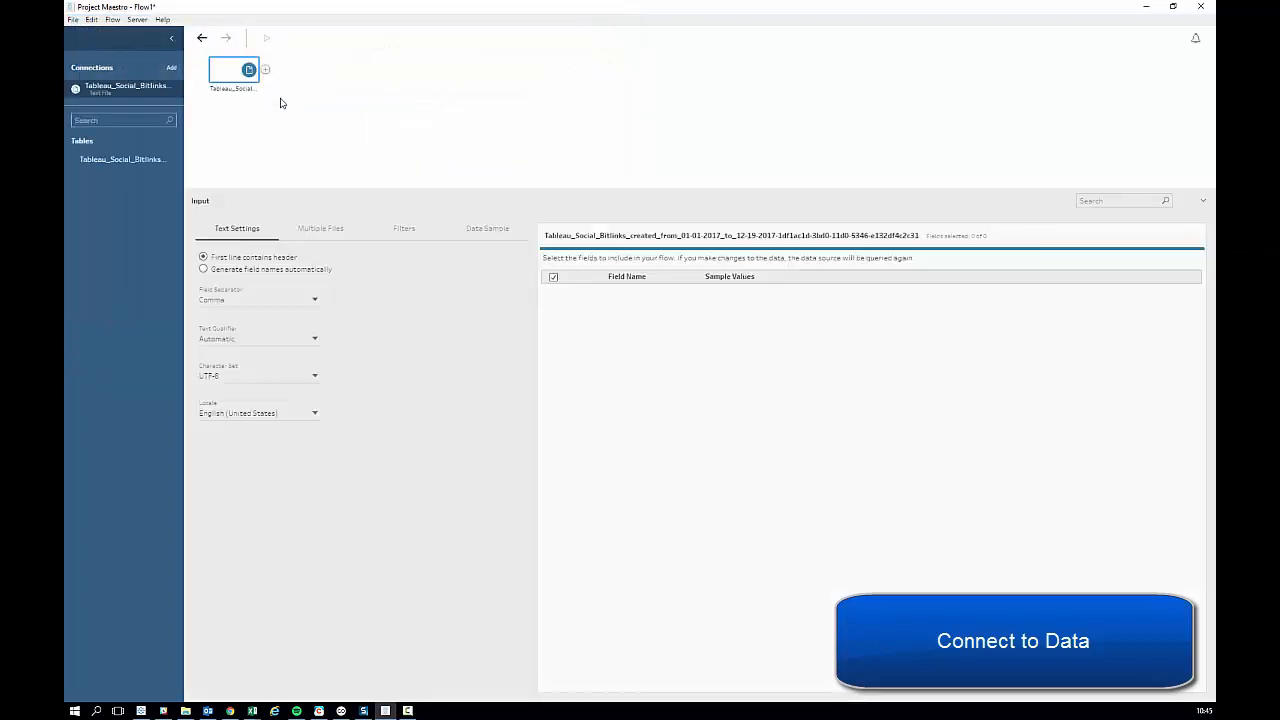
Add a Microsoft Excel connection to the Missing Titles.xlsx workbook
{"action": "left_click", "coordinate": [169, 70]}
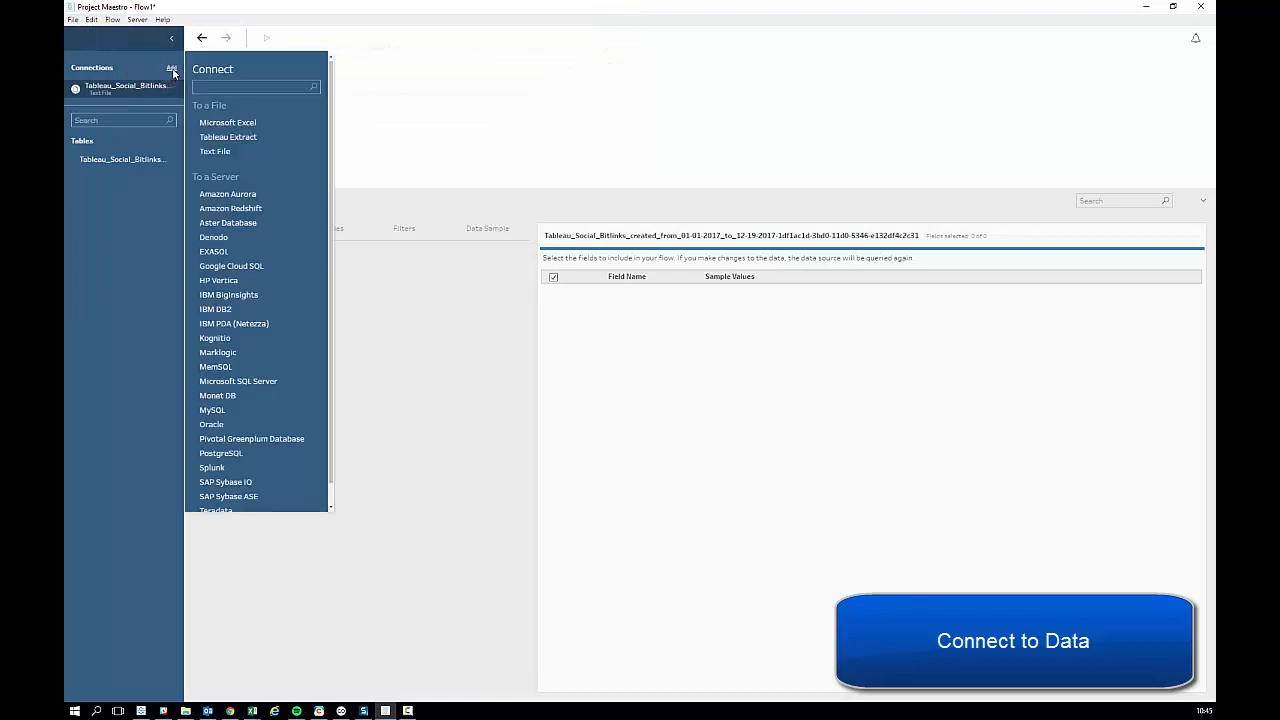
{"action": "left_click", "coordinate": [220, 123]}
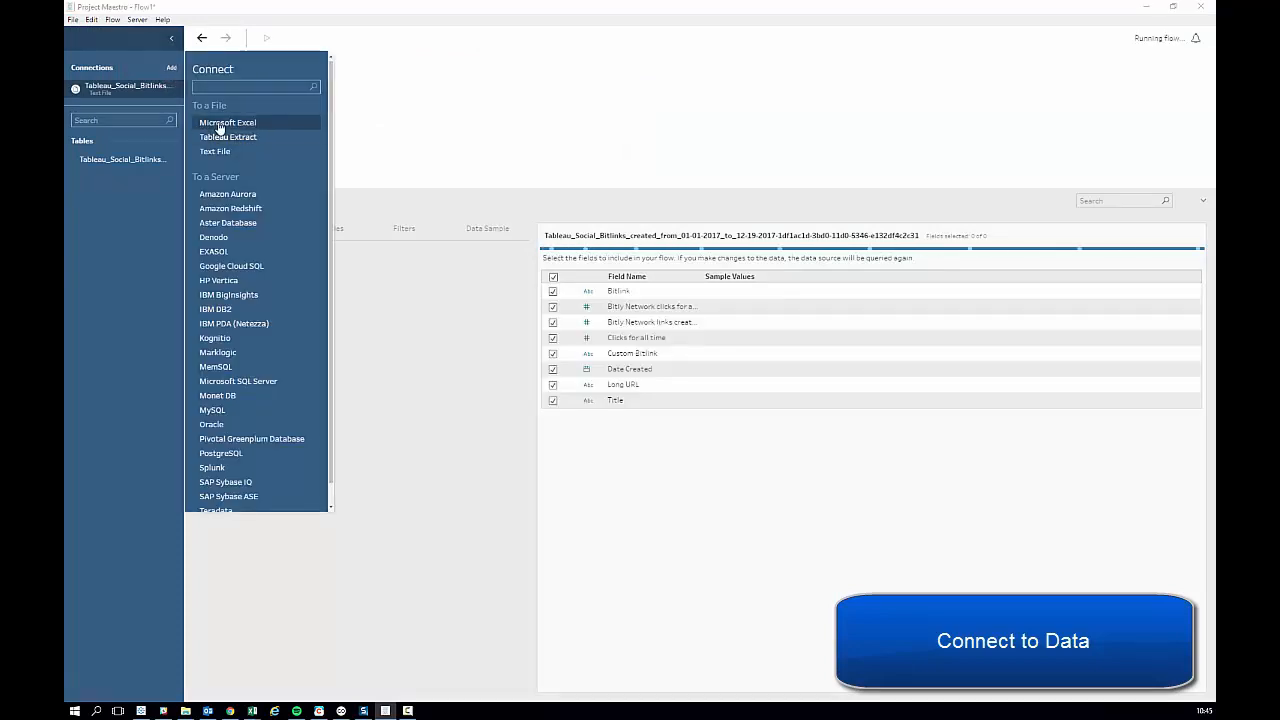
{"action": "double_click", "coordinate": [240, 104]}
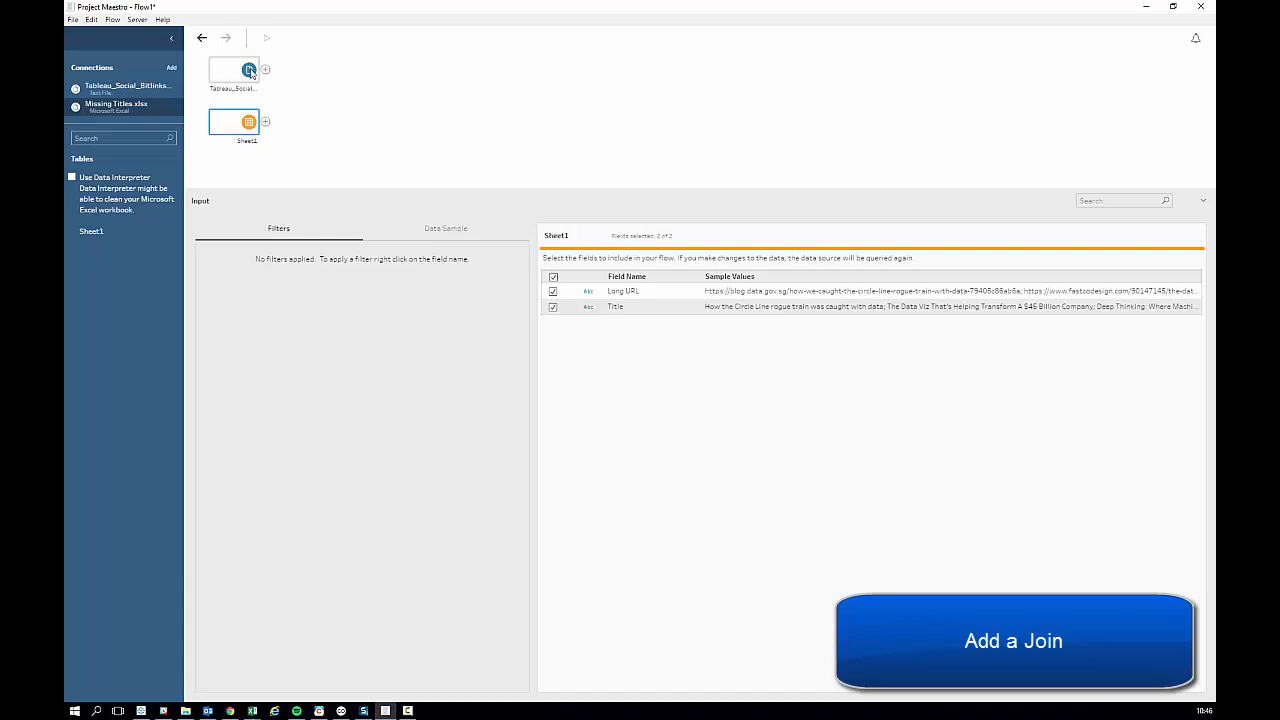
Join the Tableau_Social_Bitlinks input with Sheet1 and make it a left join that keeps all Bitlinks rows
{"action": "left_click", "coordinate": [249, 71]}
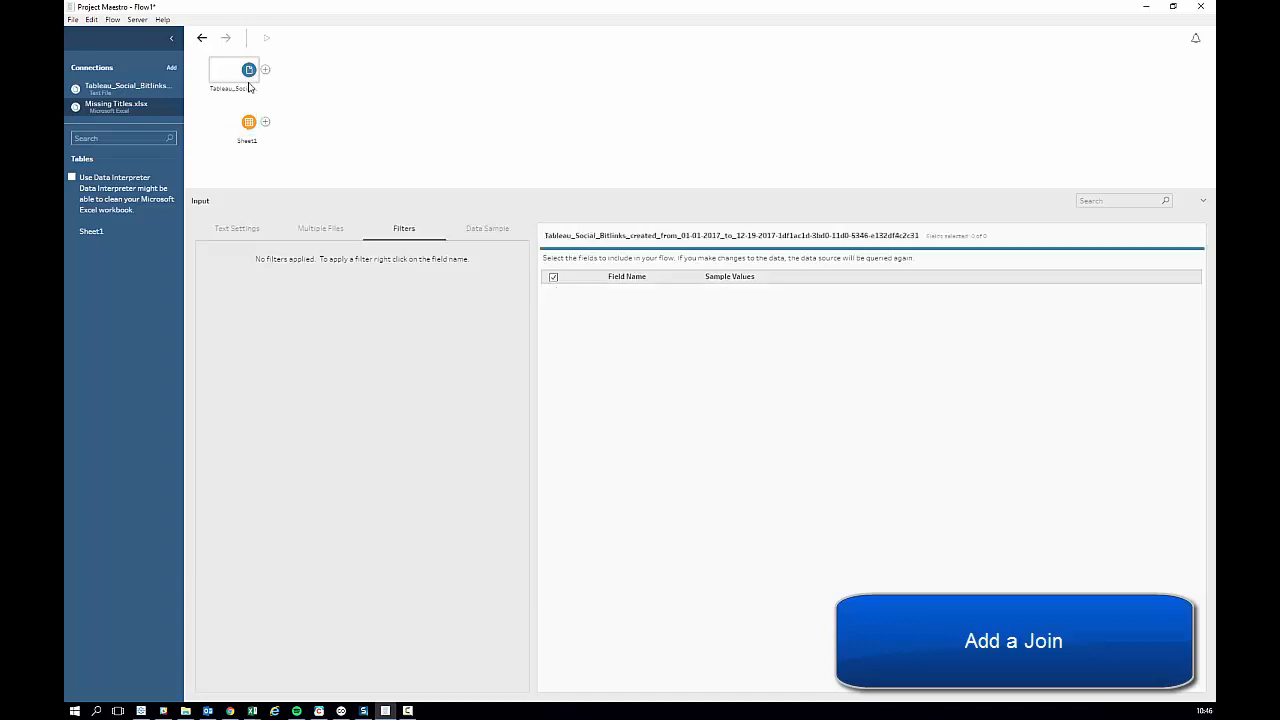
{"action": "left_click_drag", "start_coordinate": [249, 71], "coordinate": [267, 129]}
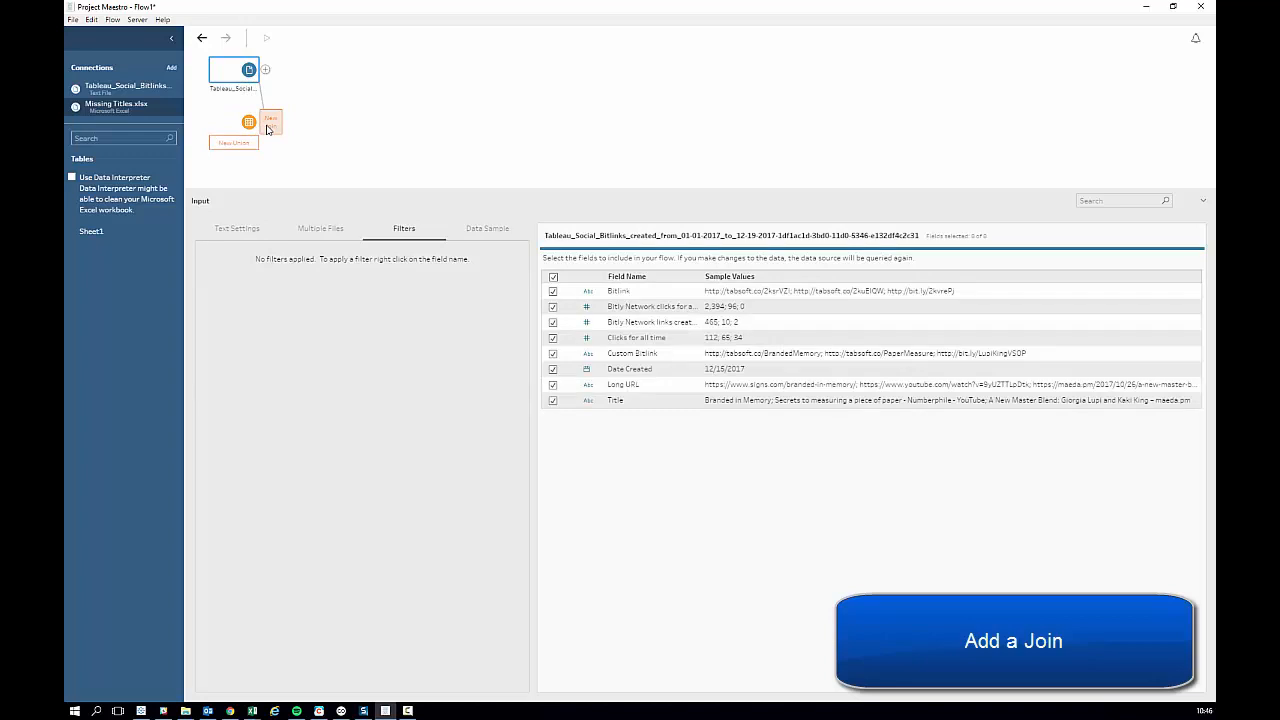
{"action": "left_click_drag", "start_coordinate": [267, 129], "coordinate": [267, 129]}
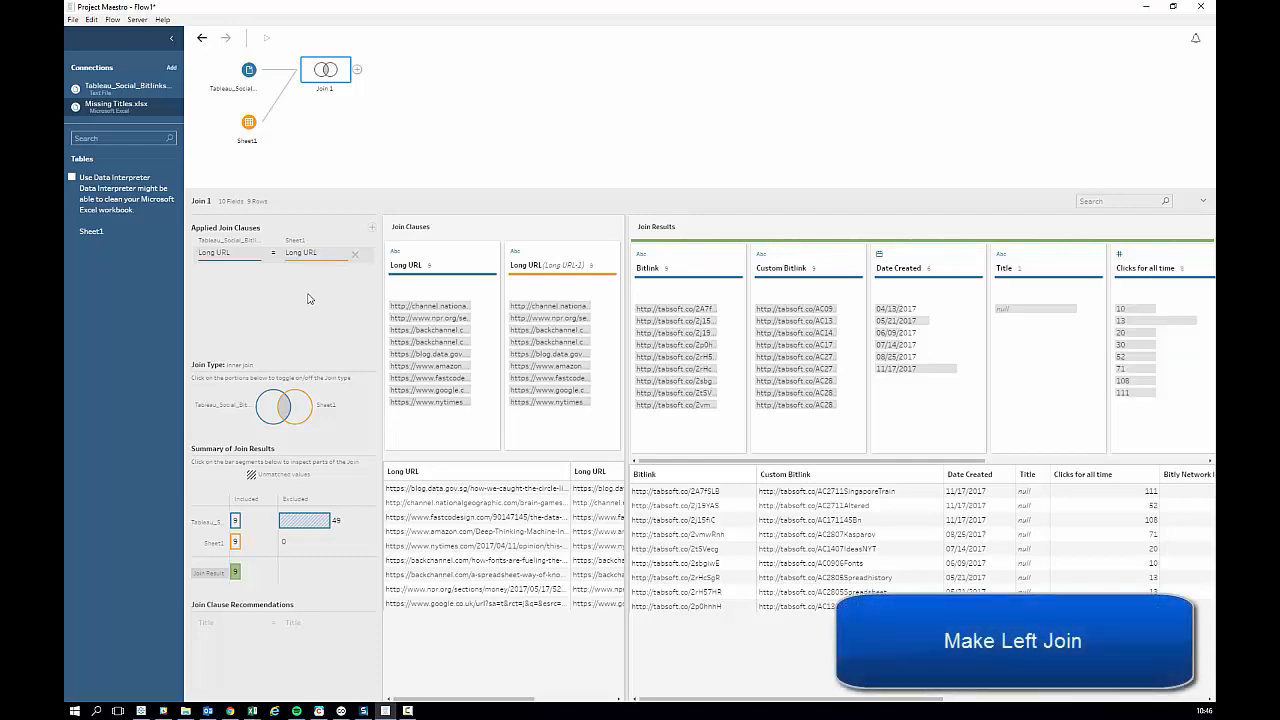
{"action": "left_click", "coordinate": [269, 417]}
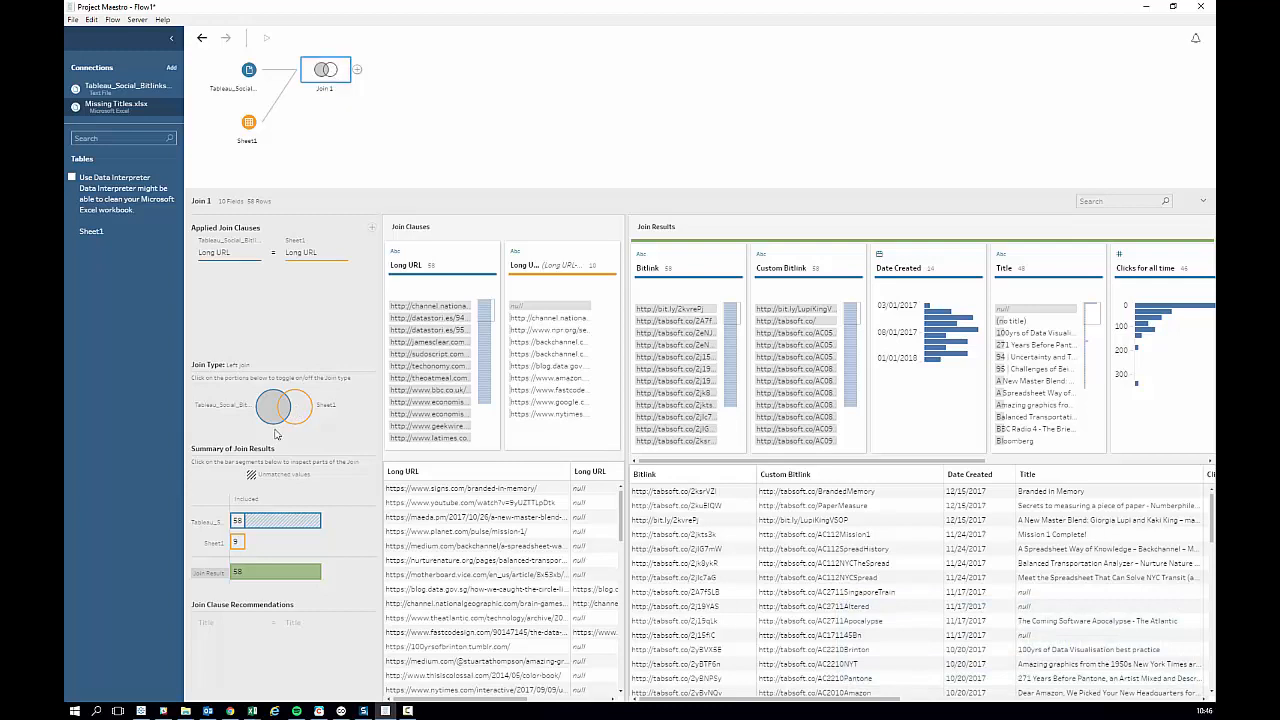
{"action": "mouse_move", "coordinate": [242, 524]}
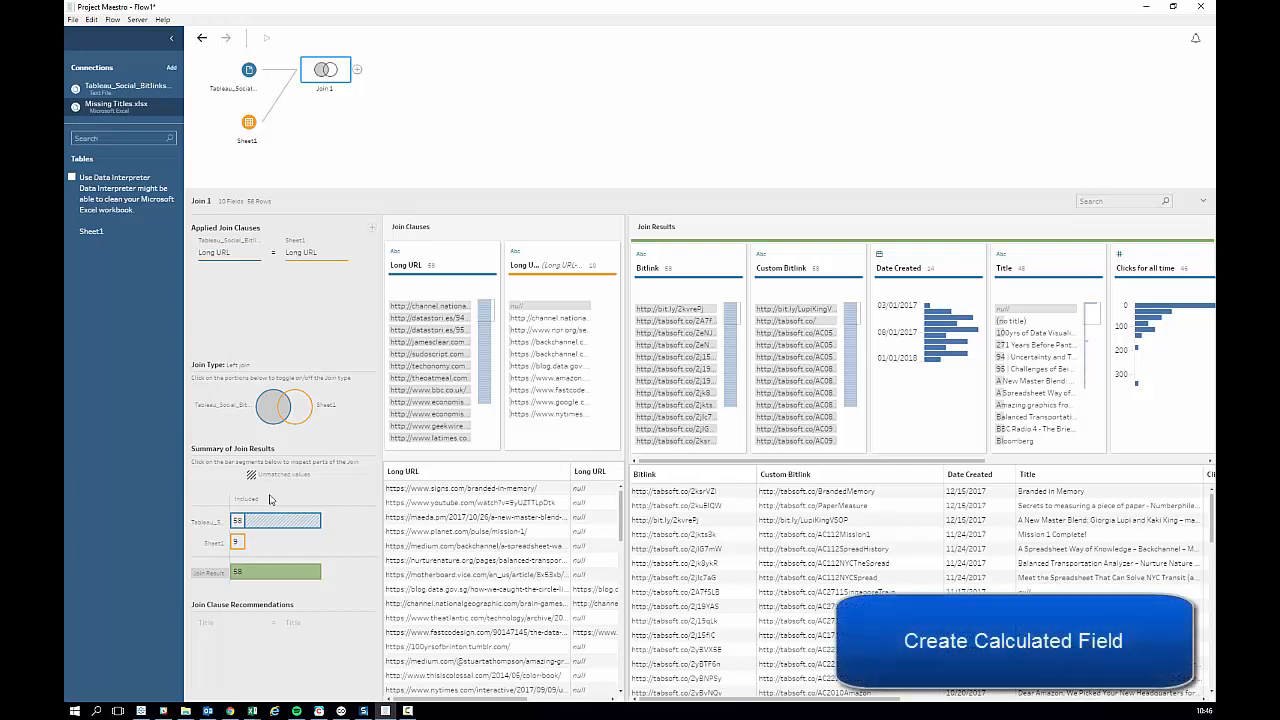
Add a cleaning step after Join 1 and select it in the flow
{"action": "left_click", "coordinate": [357, 69]}
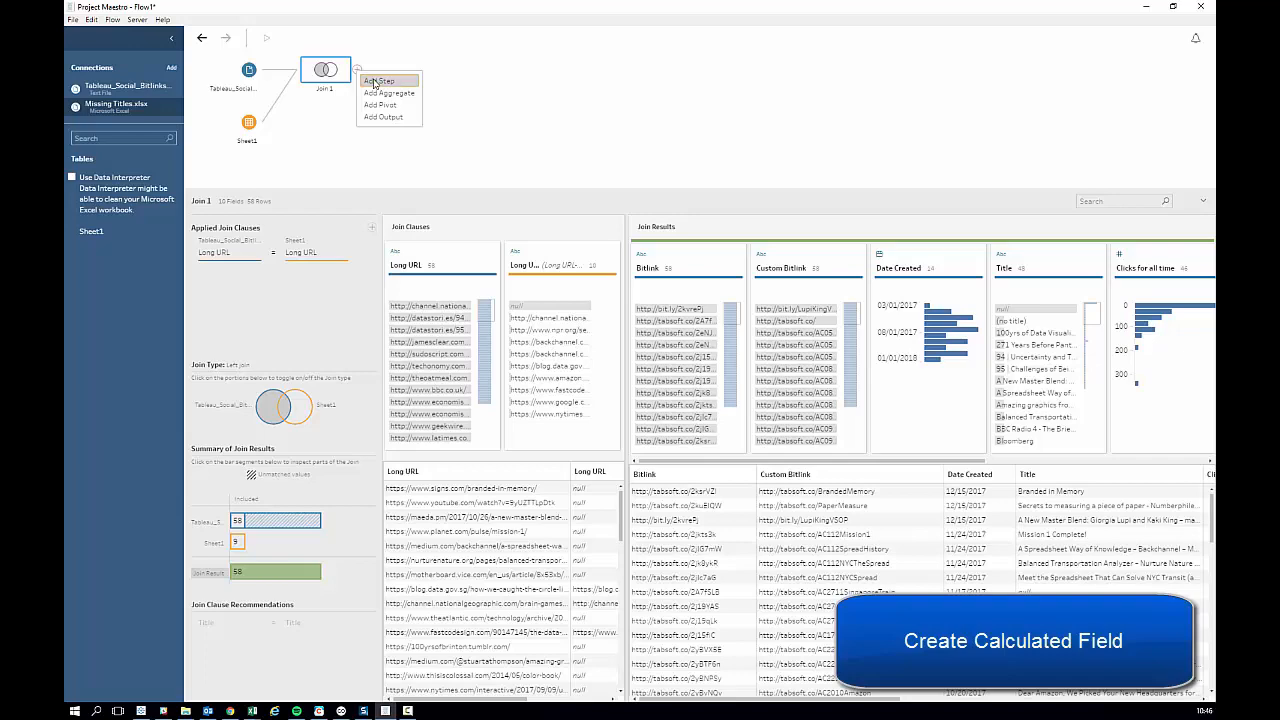
{"action": "left_click", "coordinate": [374, 82]}
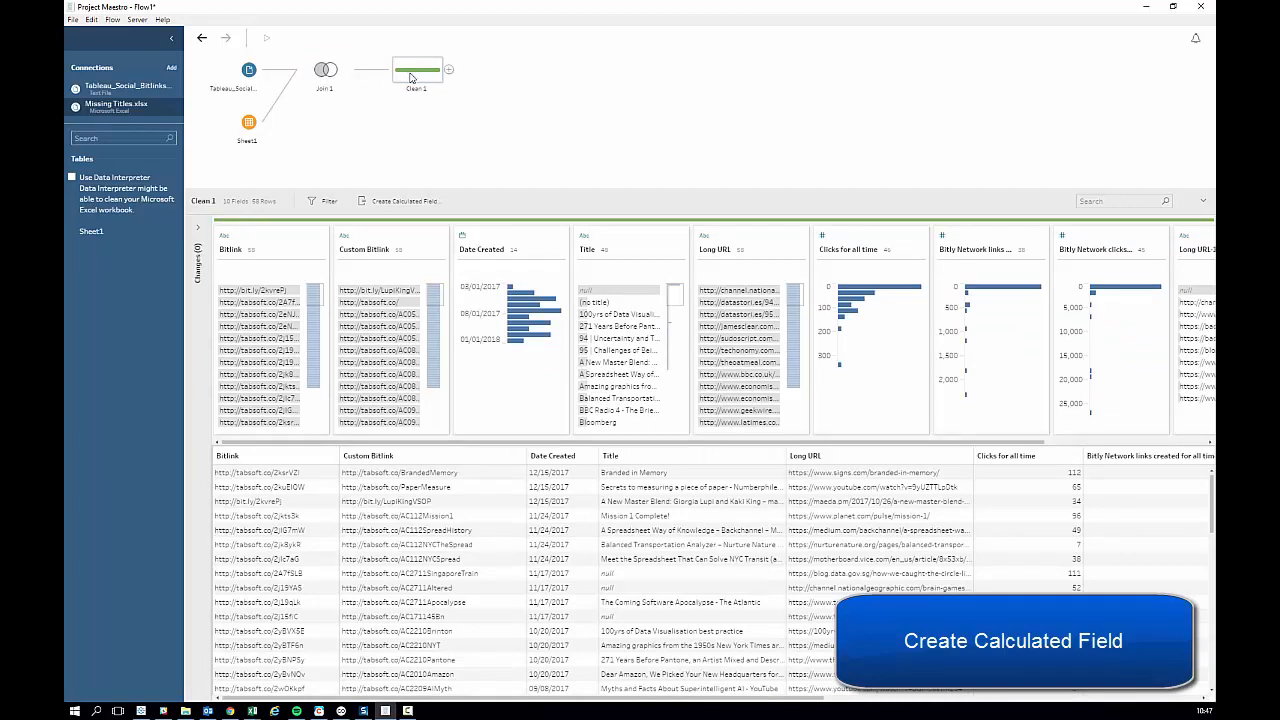
{"action": "left_click", "coordinate": [411, 84]}
Start a new calculated field in the Clean 1 step and name it Article Title
{"action": "left_click", "coordinate": [406, 201]}
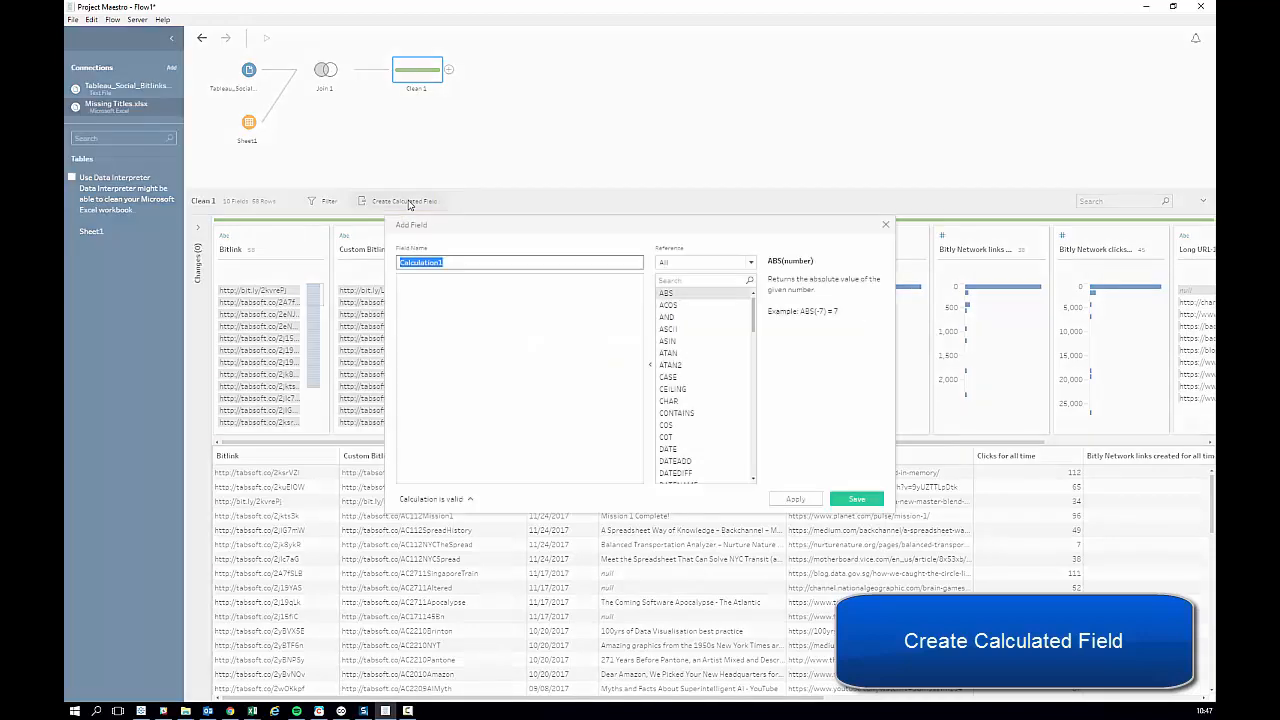
{"action": "type", "text": "Artic"}
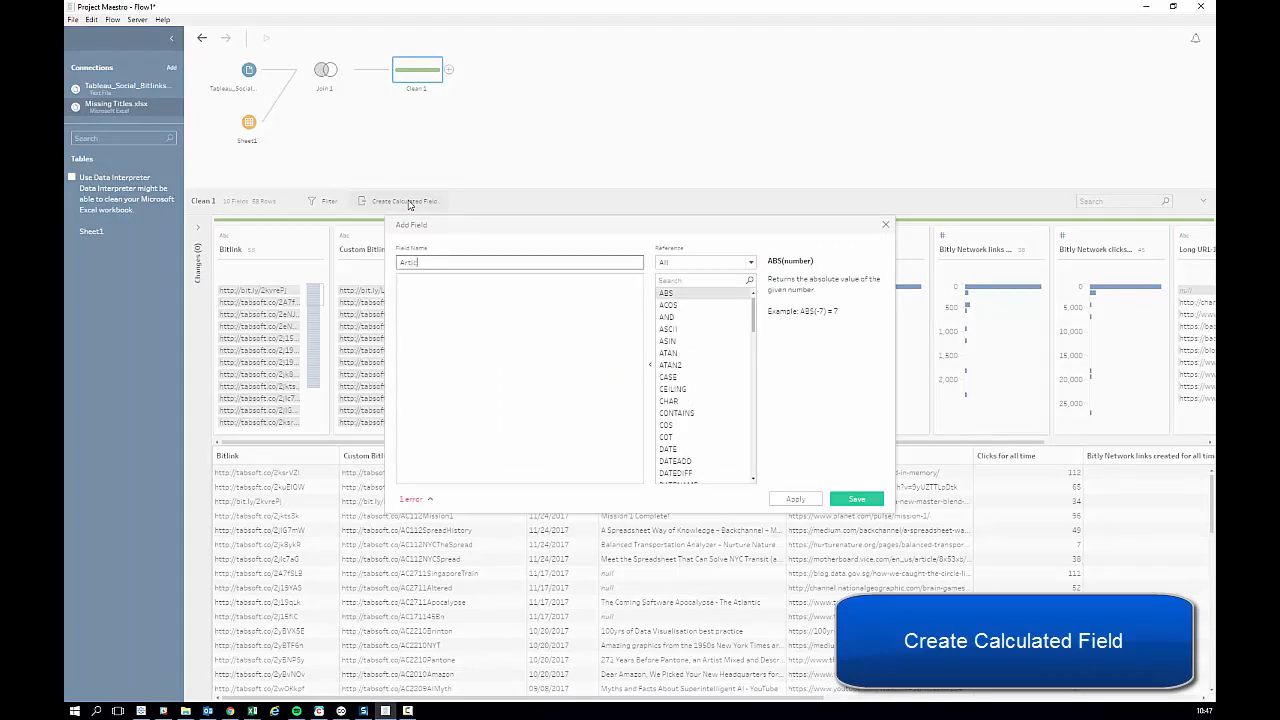
{"action": "type", "text": "le Title"}
{"action": "key", "text": "Tab"}
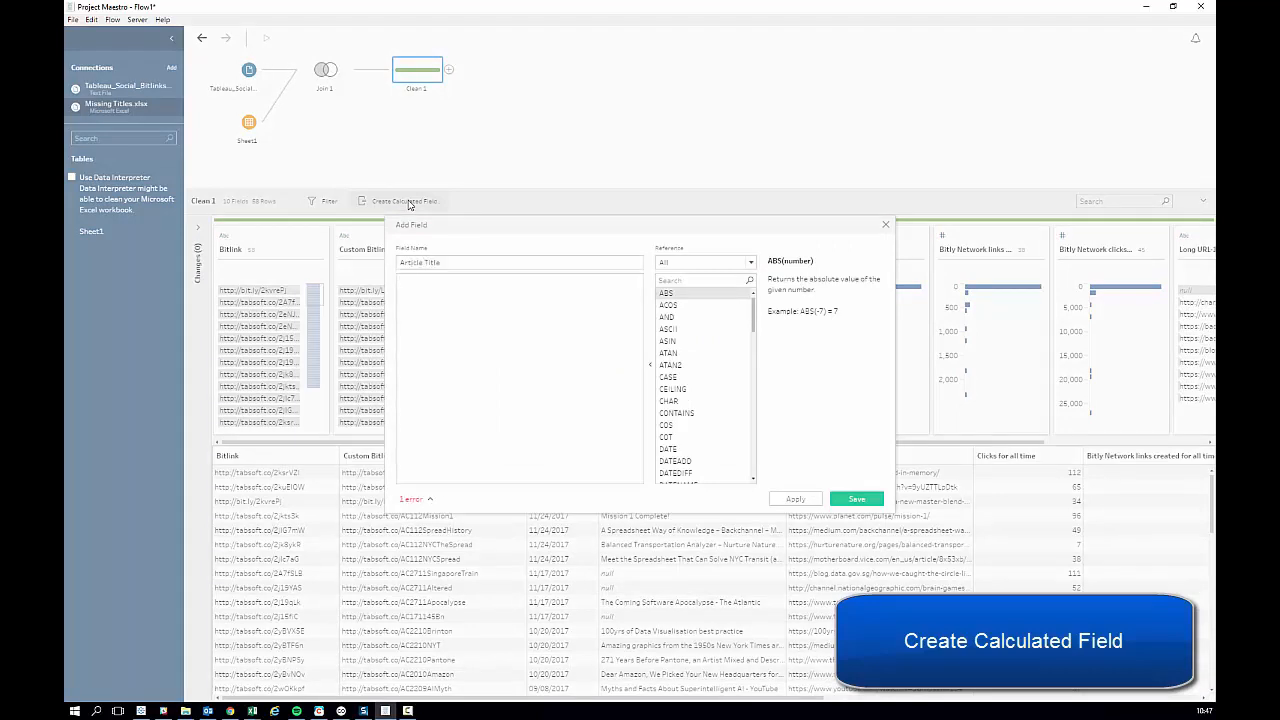
Save the field with the formula IFNULL(Title,[Title-1]) and check the ALTERED STATES value in the Article Title column
{"action": "type", "text": "IFNULL([Title"}
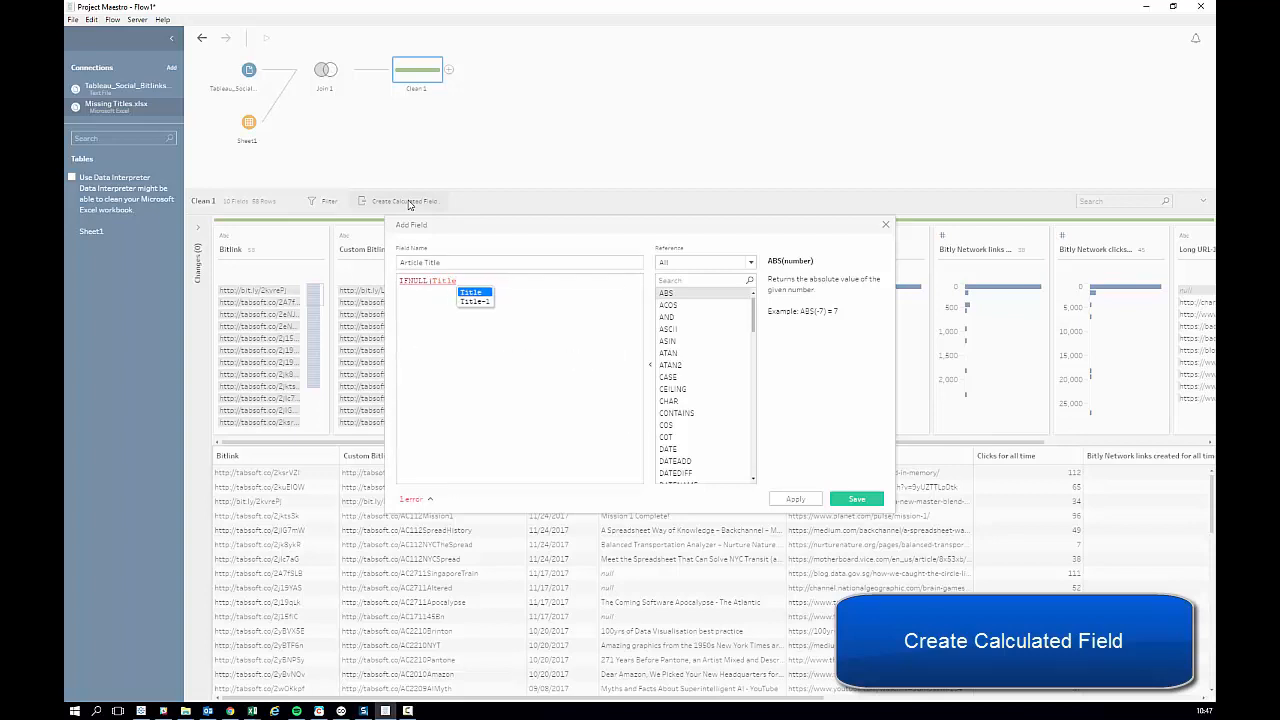
{"action": "key", "text": "Return"}
{"action": "type", "text": ",Ti"}
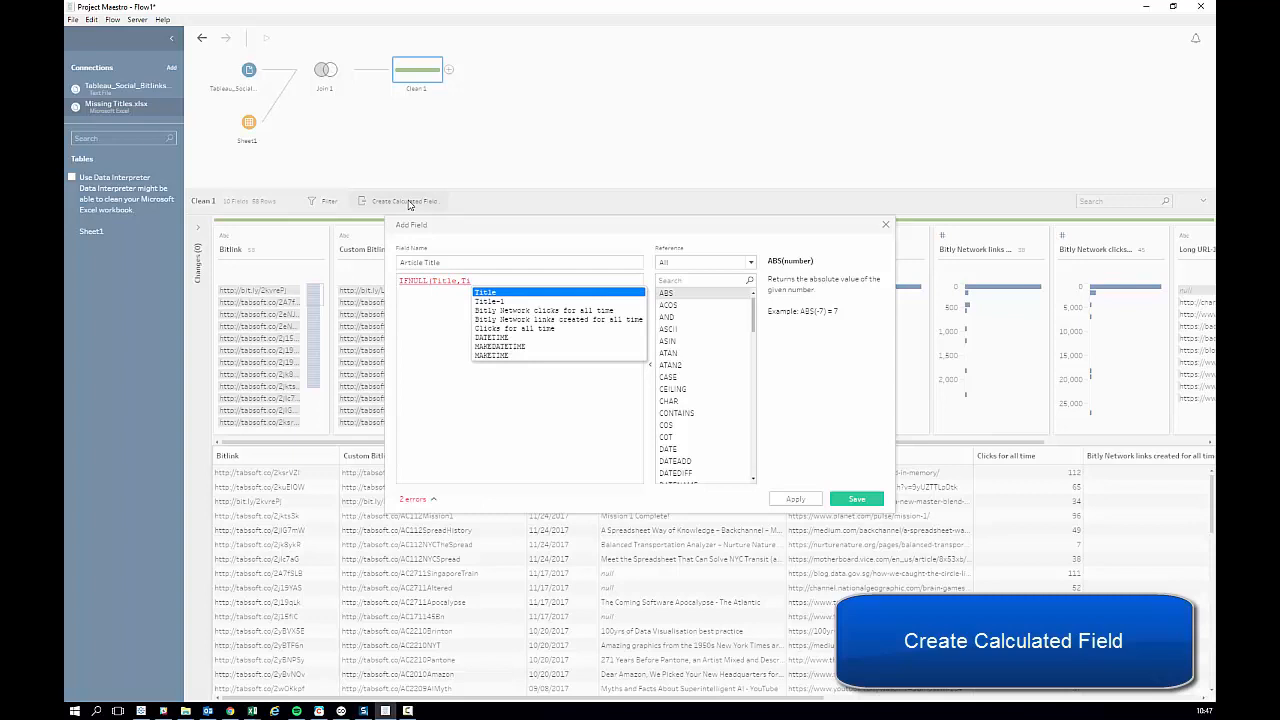
{"action": "key", "text": "Down"}
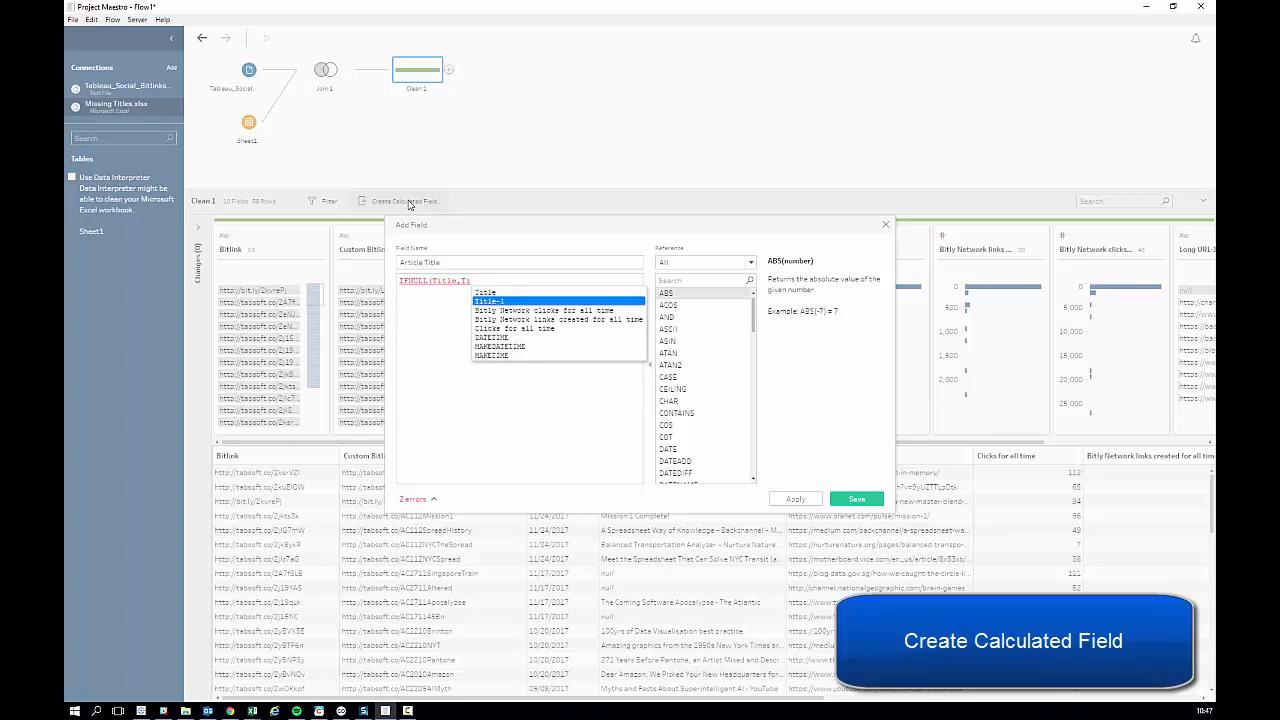
{"action": "key", "text": "Return"}
{"action": "type", "text": ")"}
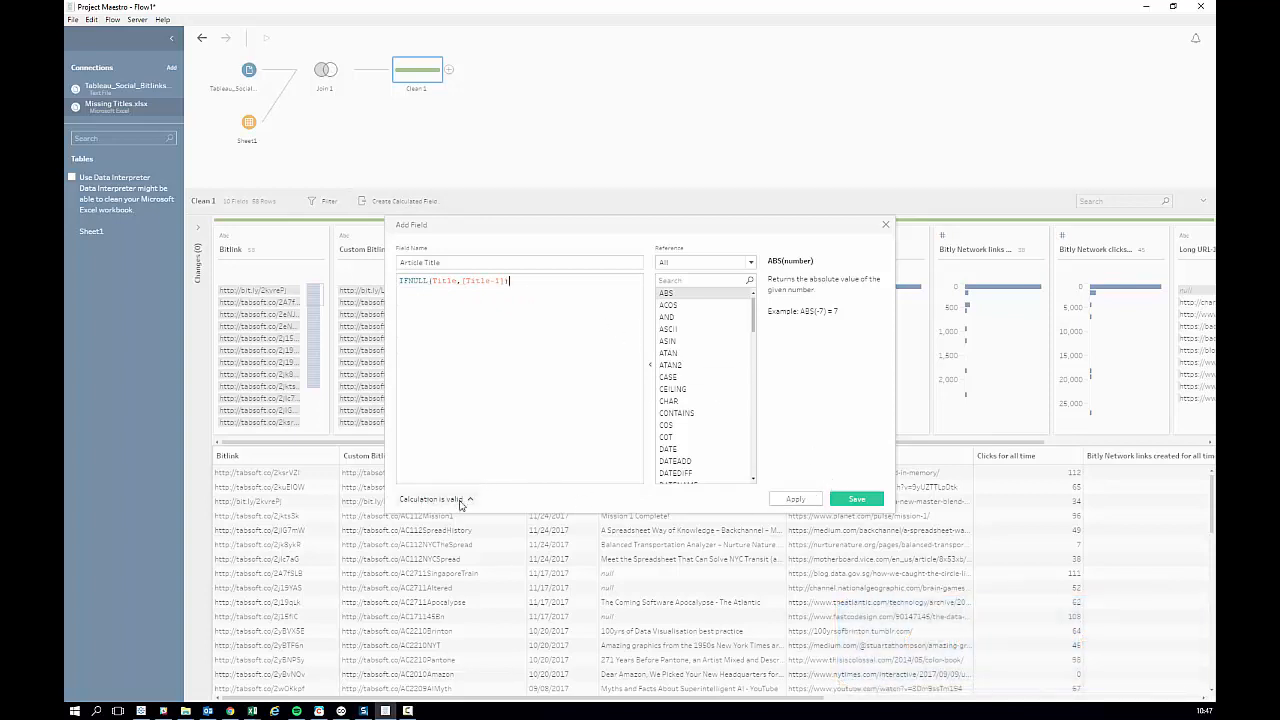
{"action": "left_click", "coordinate": [859, 500]}
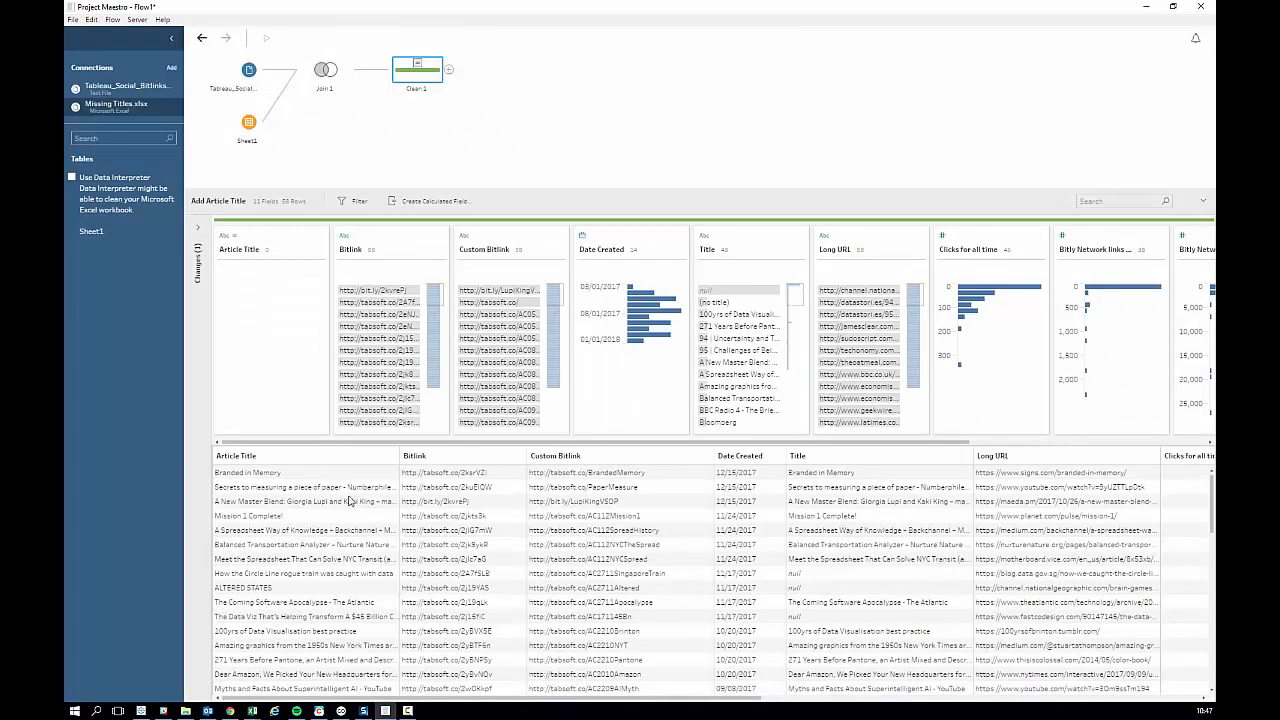
{"action": "left_click", "coordinate": [280, 458]}
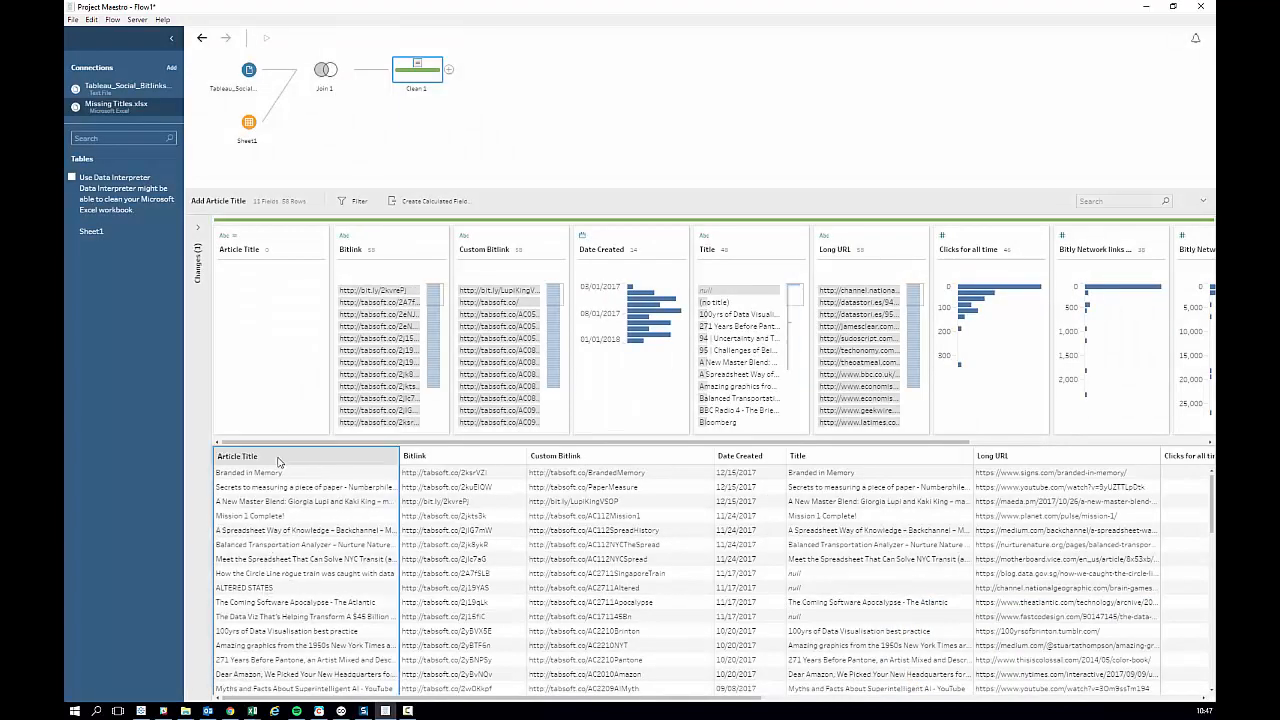
{"action": "left_click", "coordinate": [264, 588]}
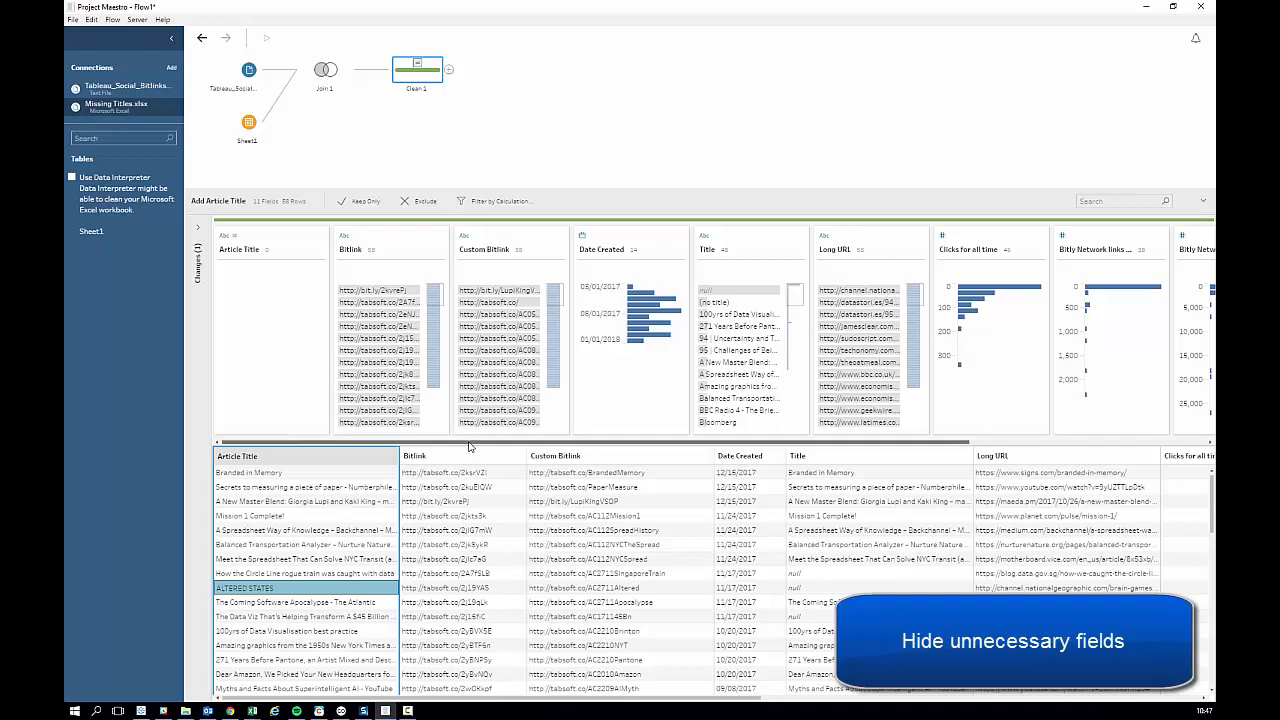
Remove the Title, Title-1 and Long URL-1 fields from the Clean 1 step
{"action": "left_click_drag", "start_coordinate": [474, 444], "coordinate": [760, 449]}
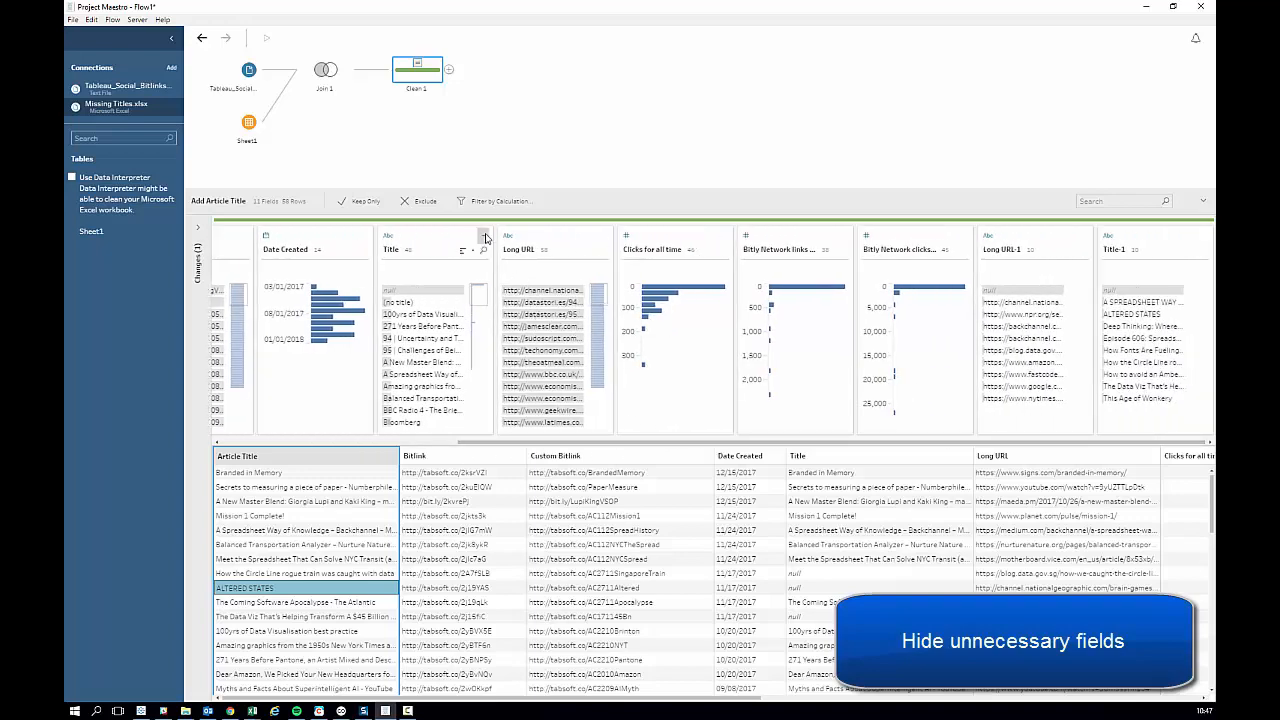
{"action": "left_click", "coordinate": [483, 236]}
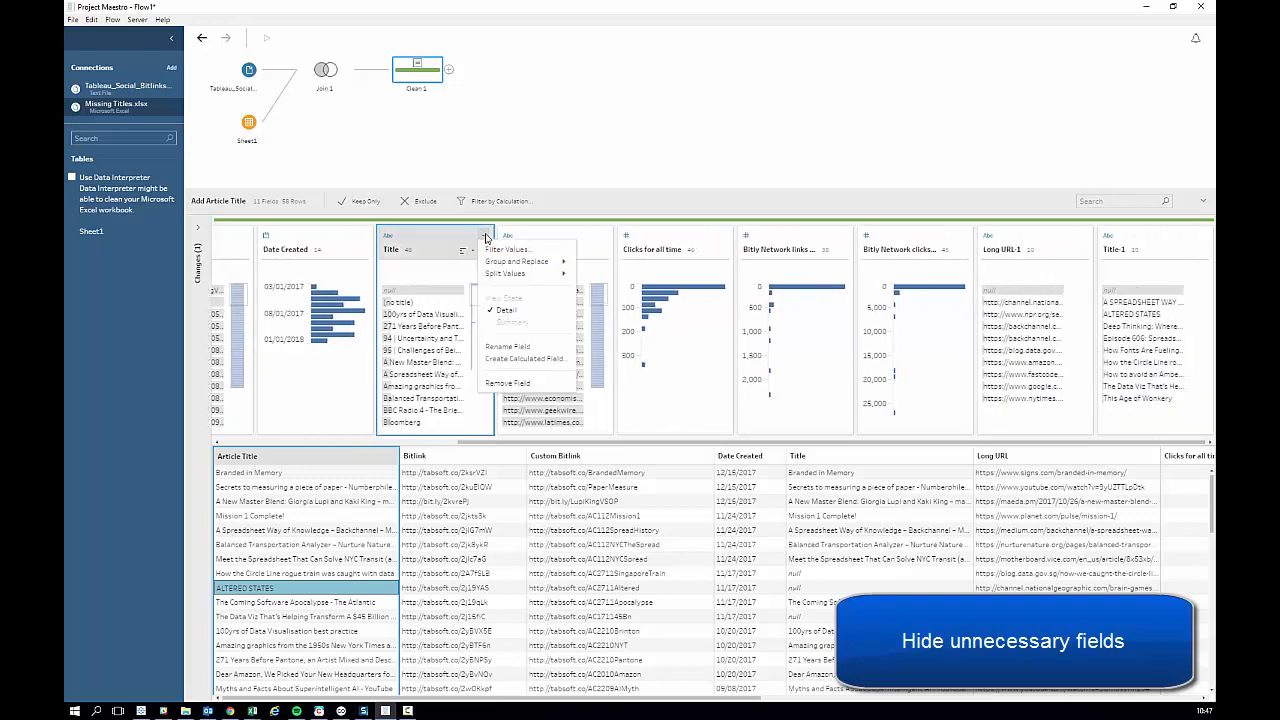
{"action": "left_click", "coordinate": [507, 385]}
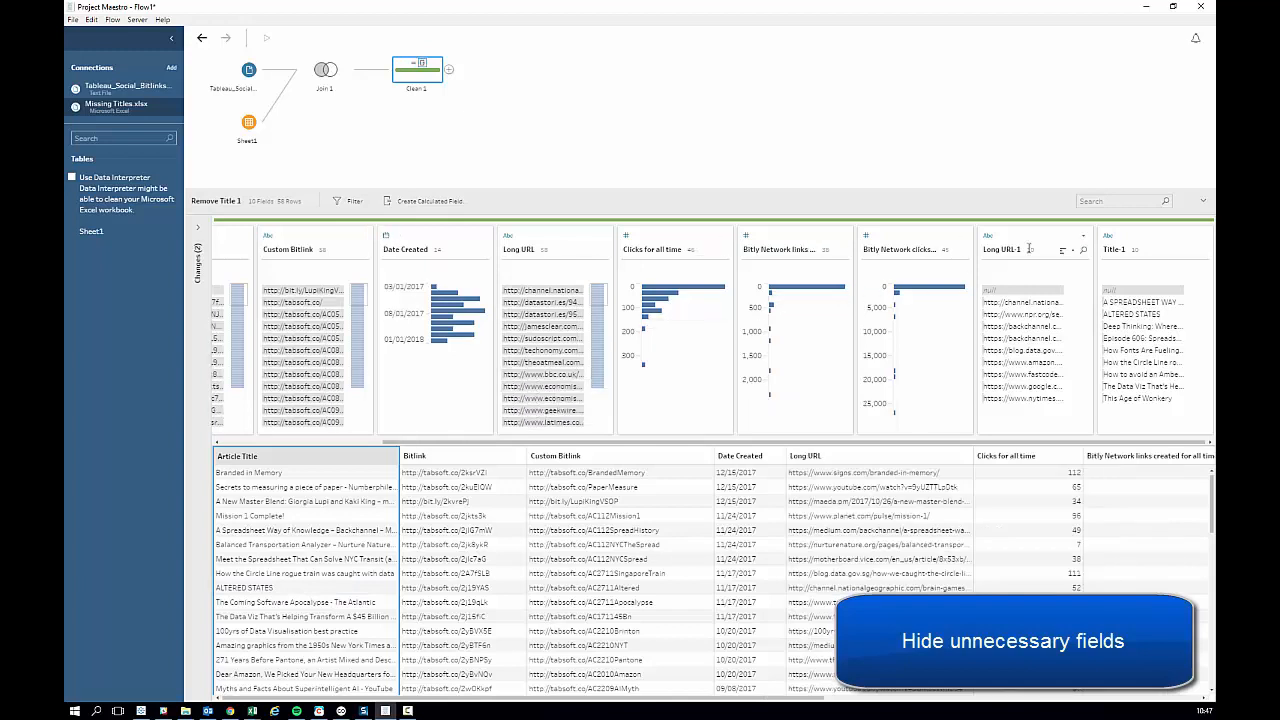
{"action": "left_click", "coordinate": [1210, 239]}
{"action": "left_click", "coordinate": [1205, 240]}
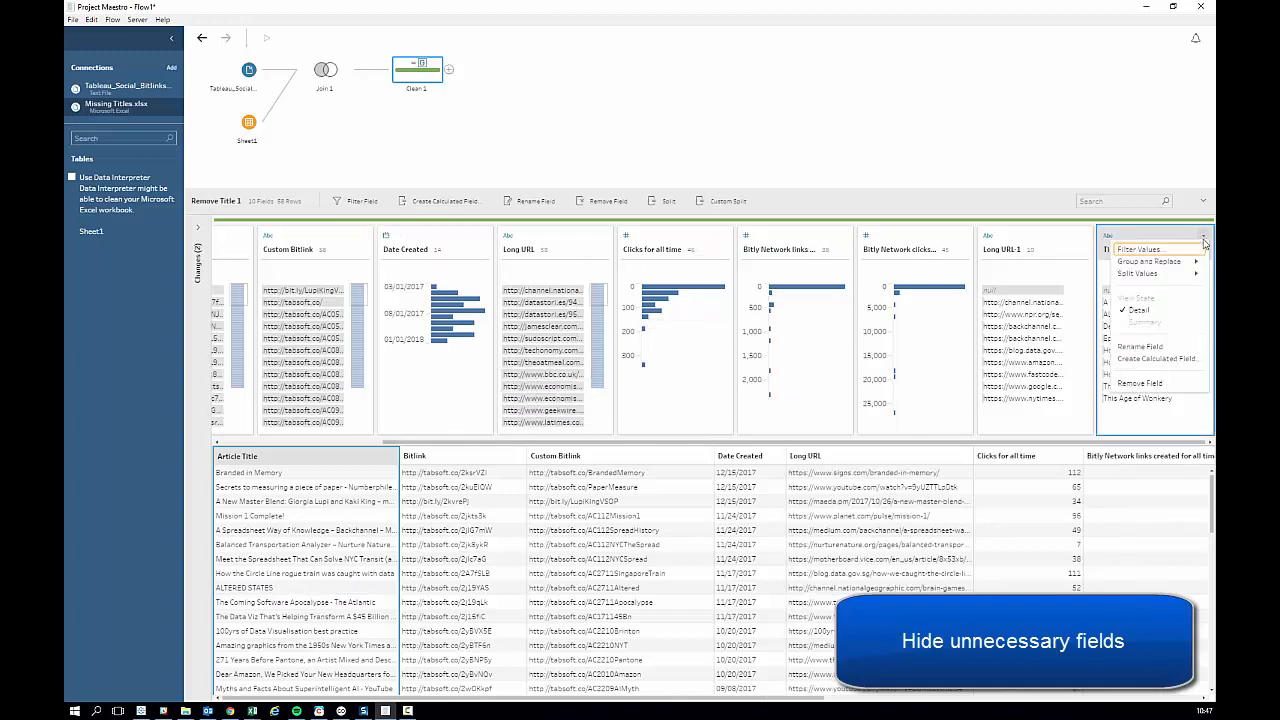
{"action": "left_click", "coordinate": [1145, 390]}
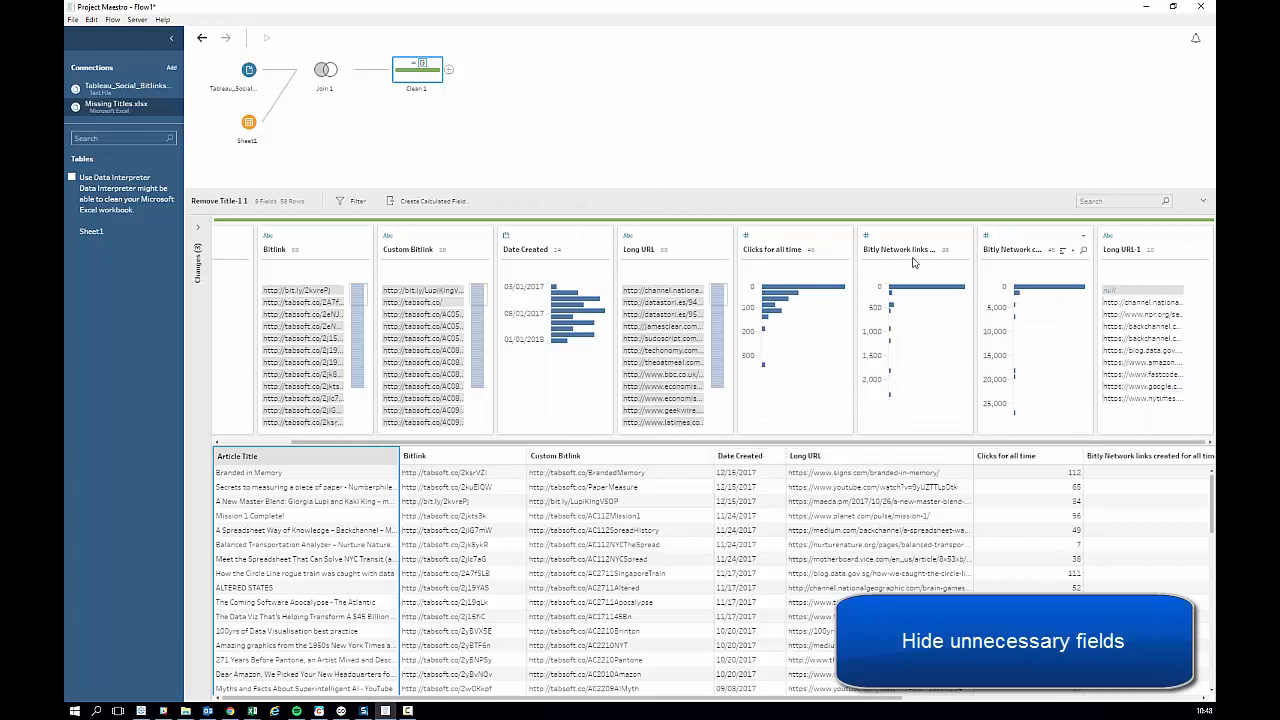
{"action": "left_click_drag", "start_coordinate": [625, 442], "coordinate": [691, 452]}
{"action": "left_click", "coordinate": [1178, 240]}
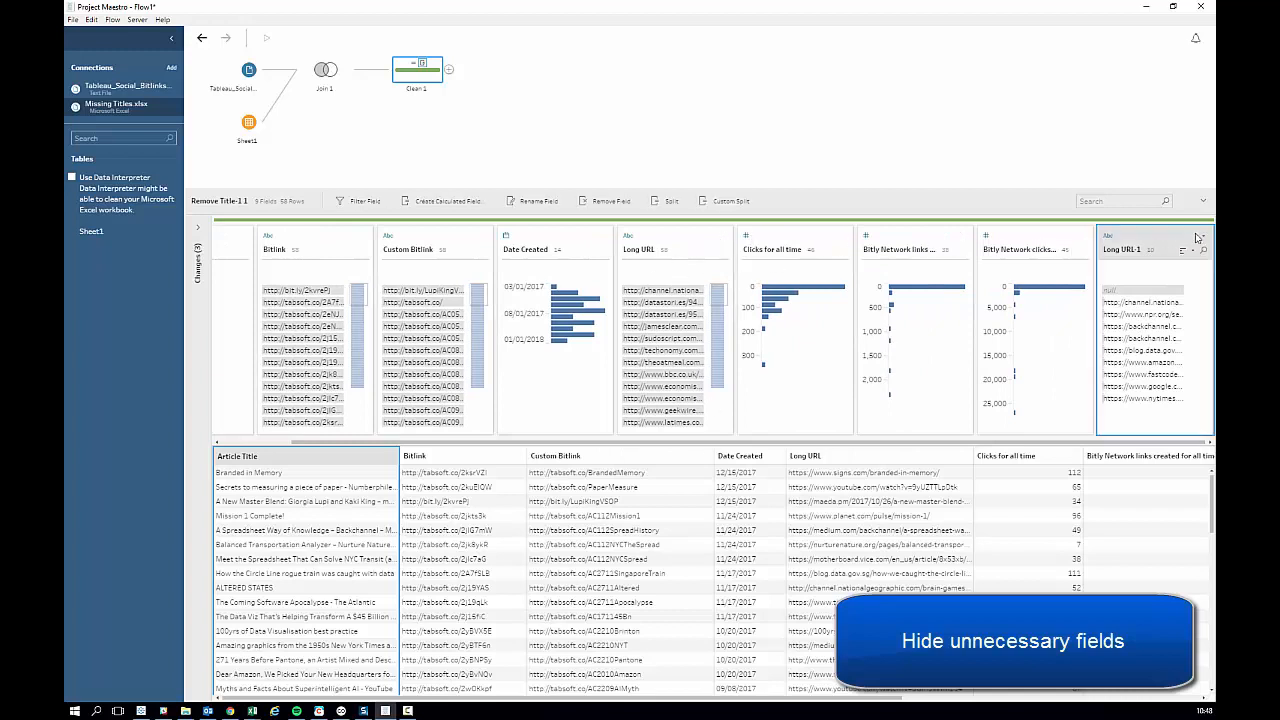
{"action": "left_click", "coordinate": [1205, 238]}
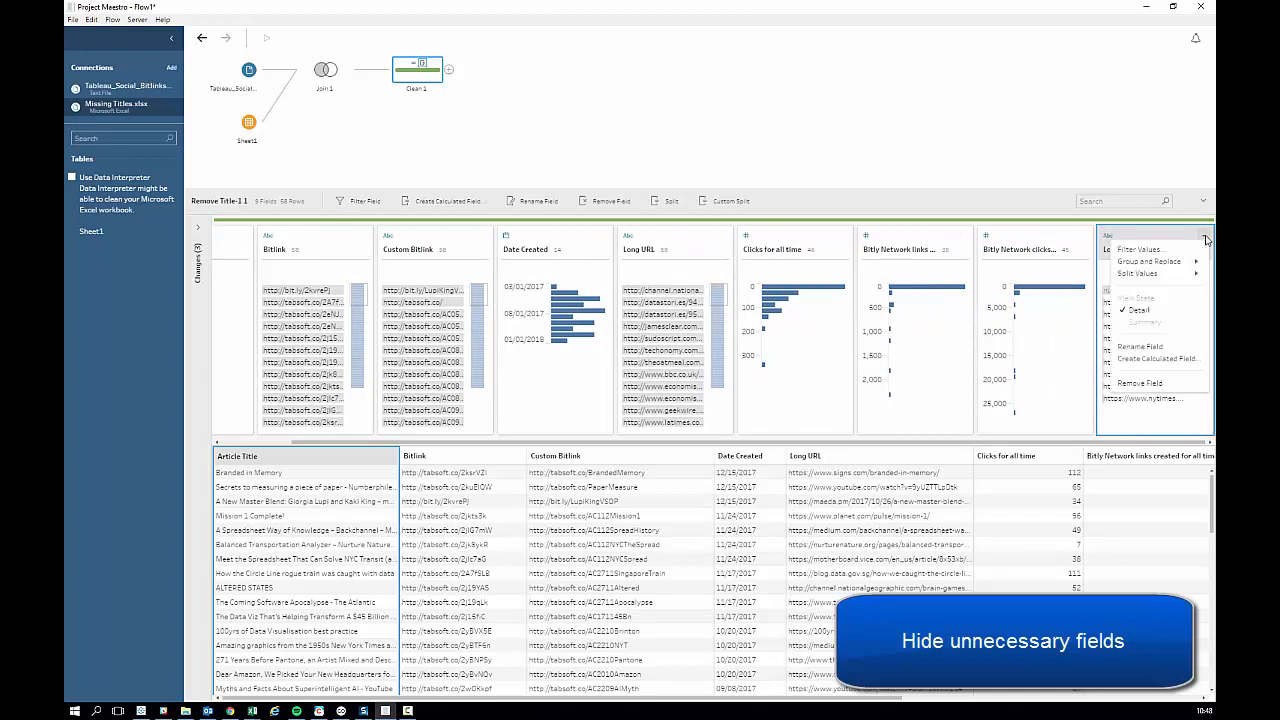
{"action": "left_click", "coordinate": [1145, 384]}
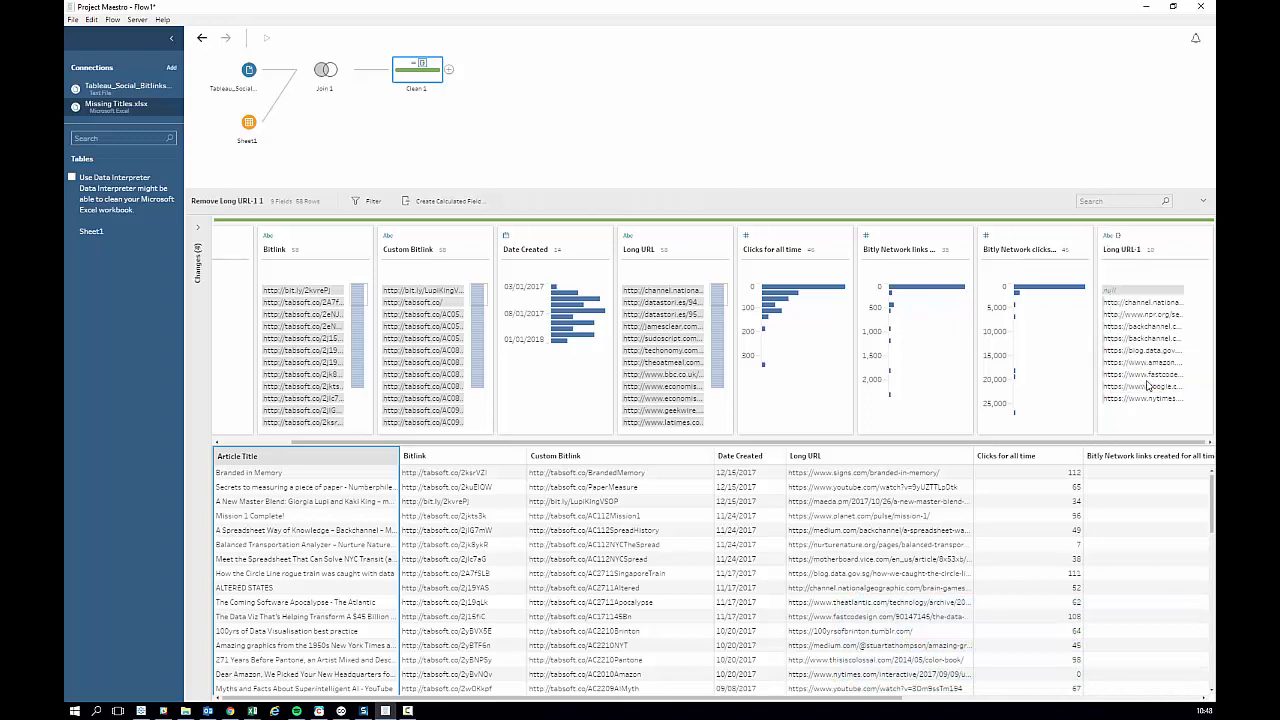
Review the Join 1 settings and results, then examine the full list of changes made in the Clean 1 step
{"action": "left_click", "coordinate": [326, 72]}
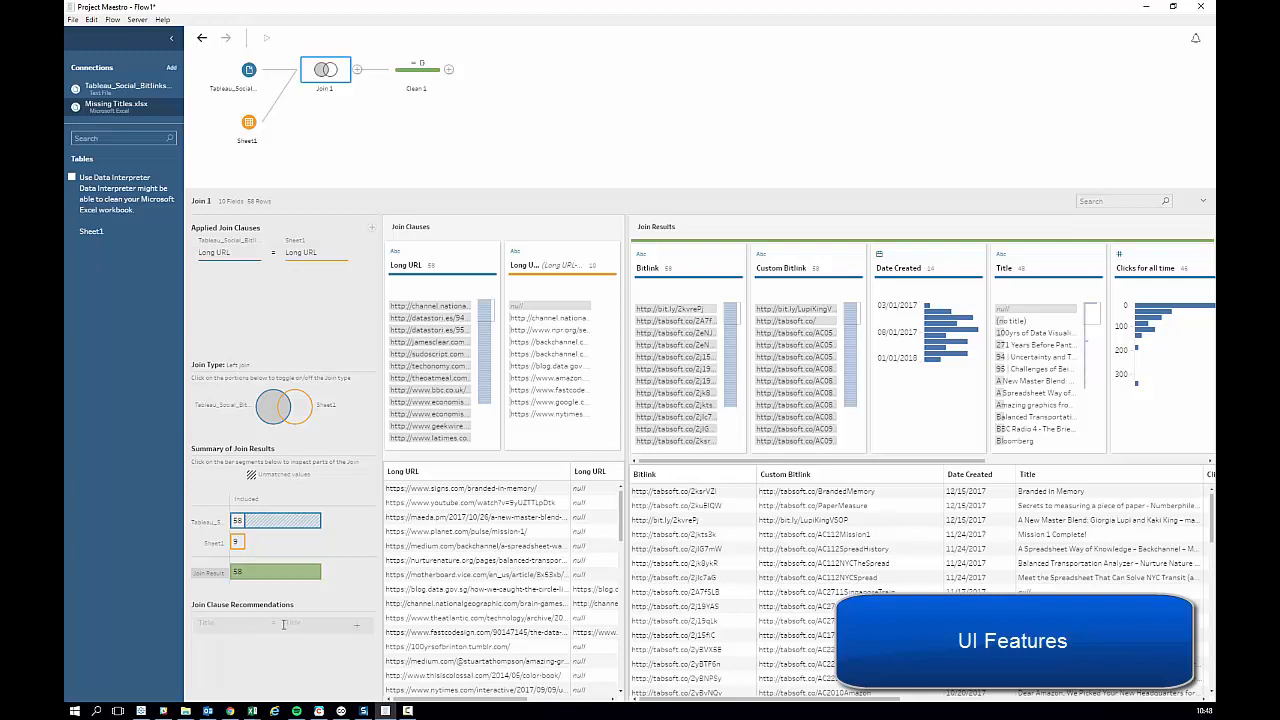
{"action": "left_click", "coordinate": [413, 80]}
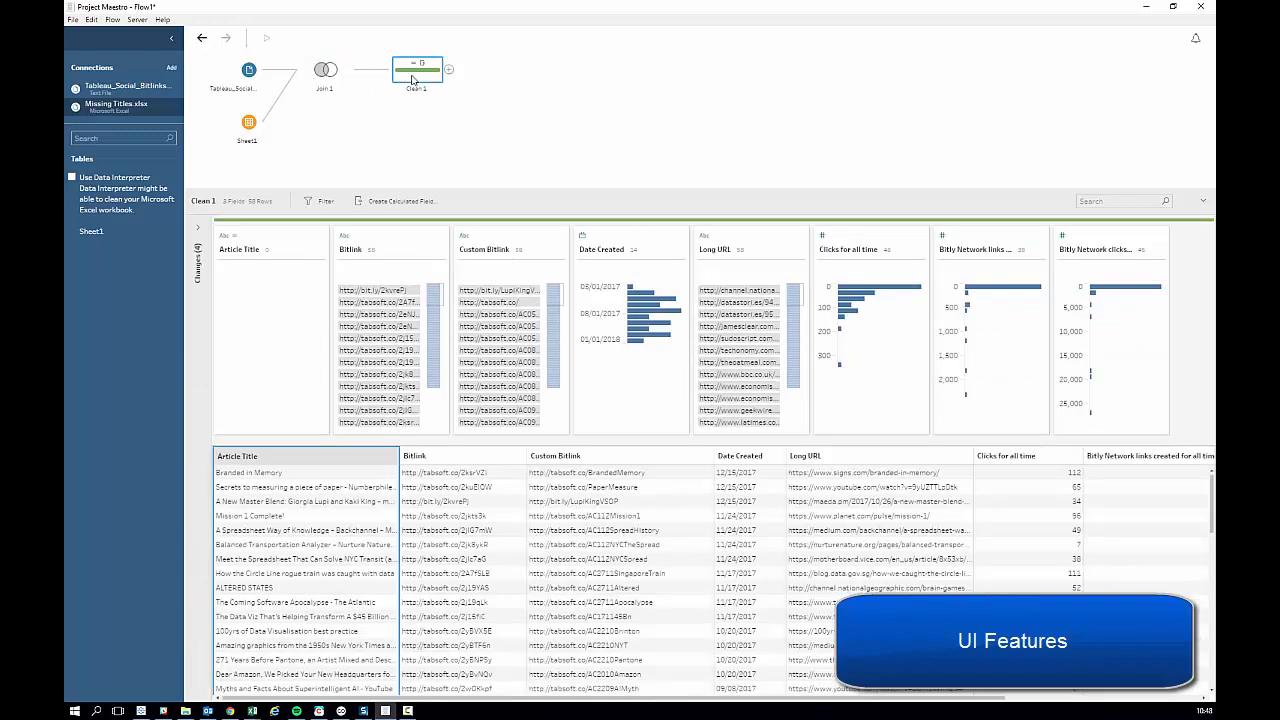
{"action": "mouse_move", "coordinate": [413, 75]}
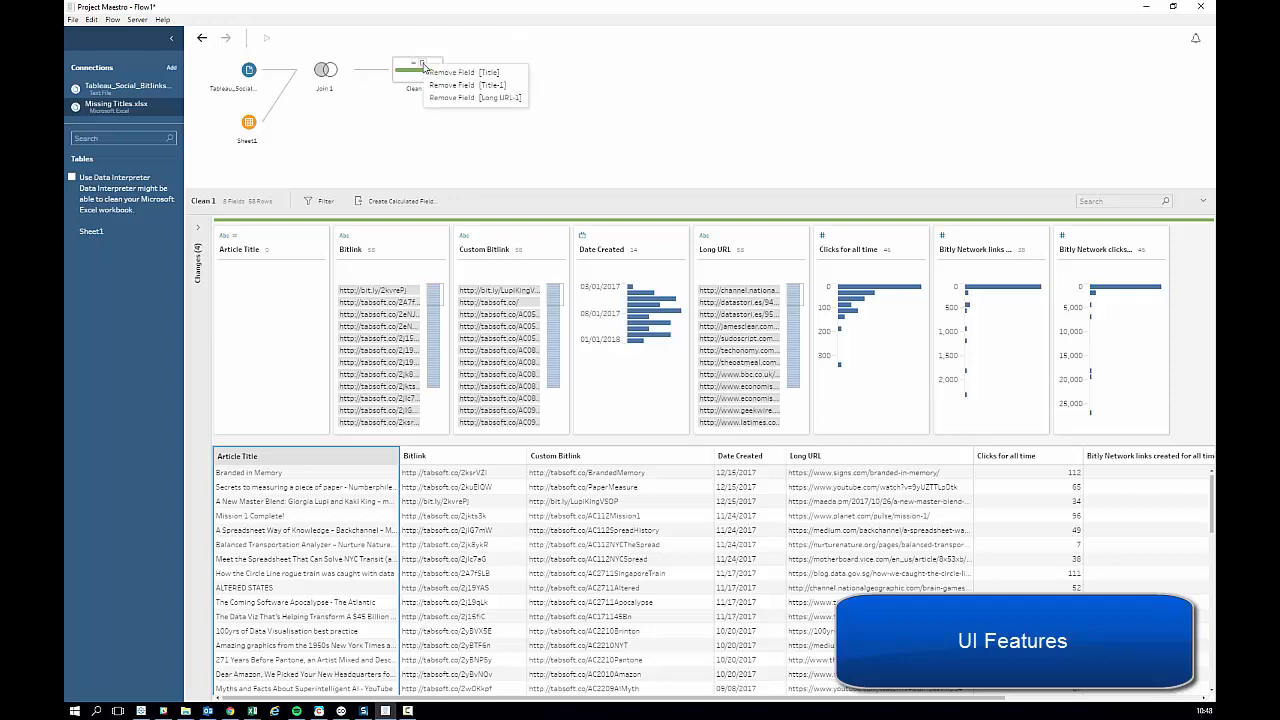
{"action": "left_click", "coordinate": [203, 231]}
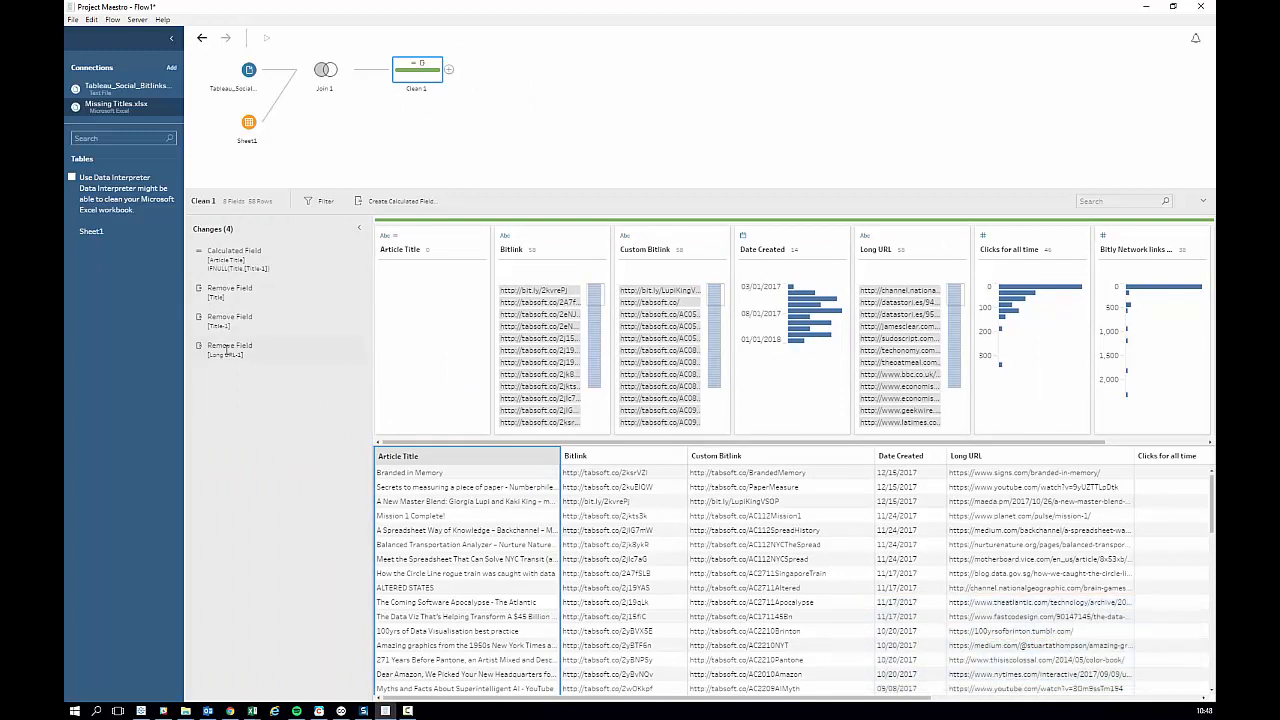
Add an output after Clean 1 named Sweet Spot Clicks, keeping Tableau Data Extract (.tde) as the output type
{"action": "left_click", "coordinate": [449, 70]}
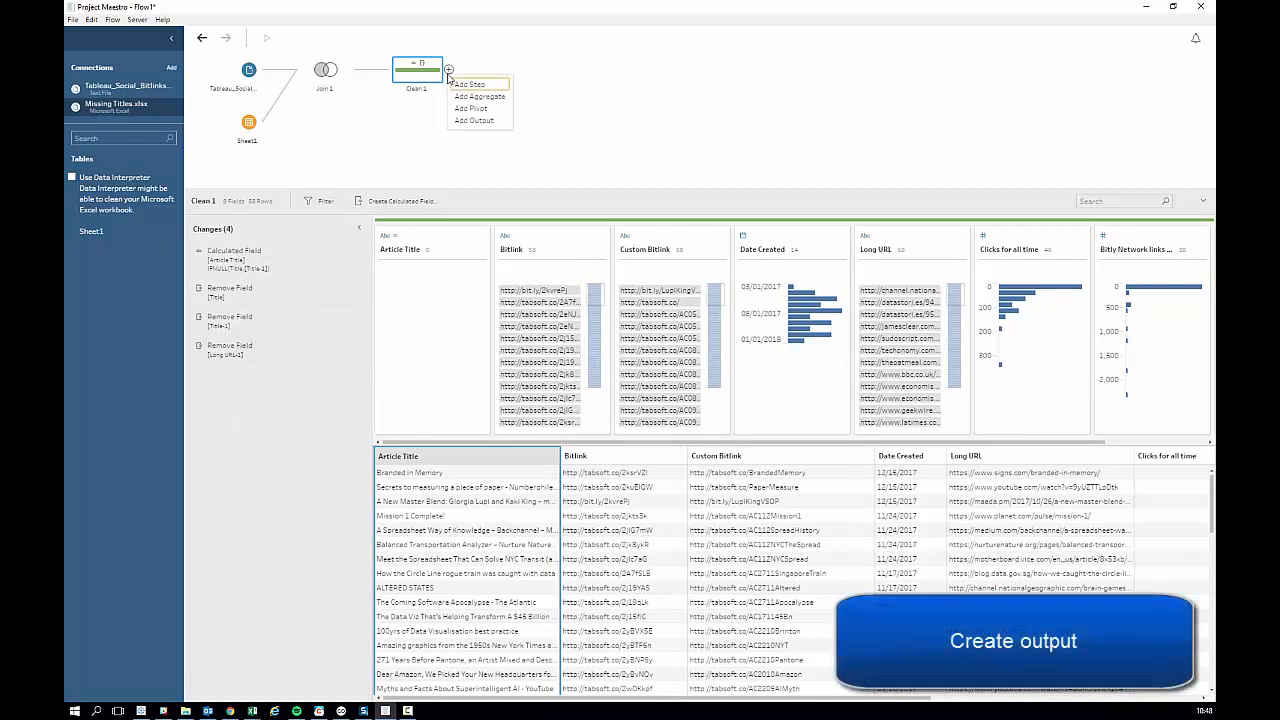
{"action": "left_click", "coordinate": [474, 120]}
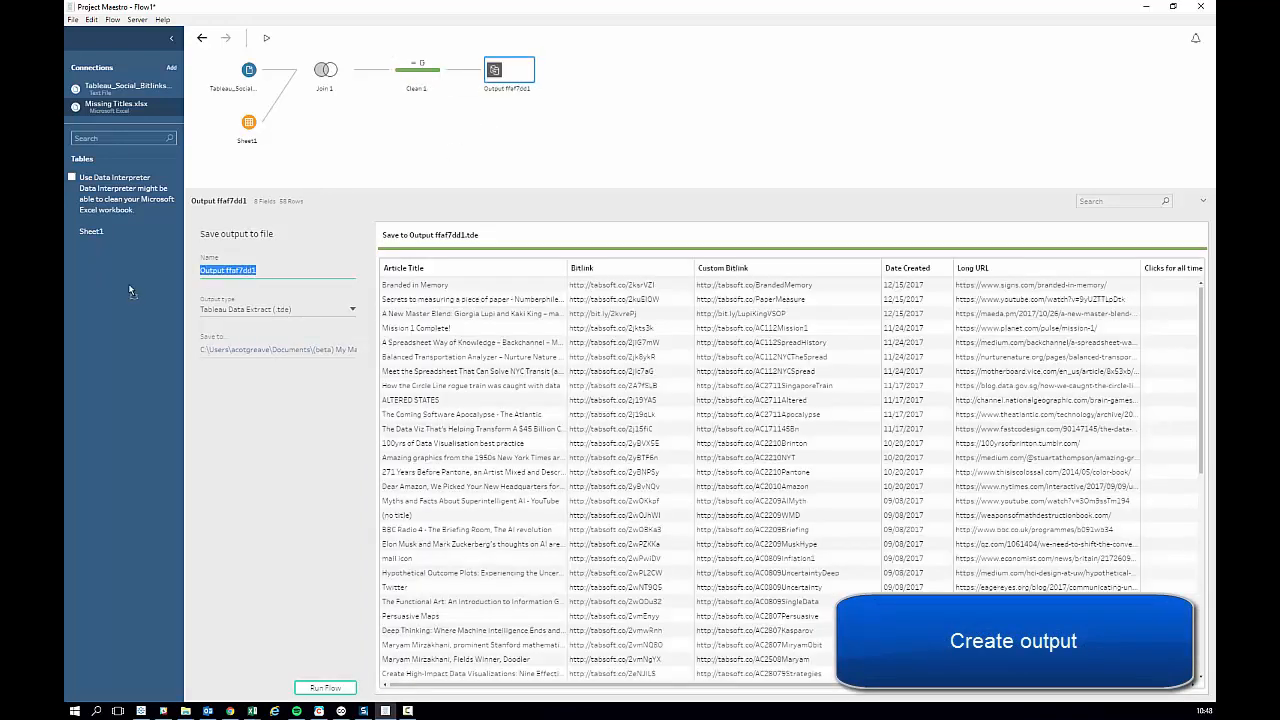
{"action": "type", "text": "Sweet Spot C"}
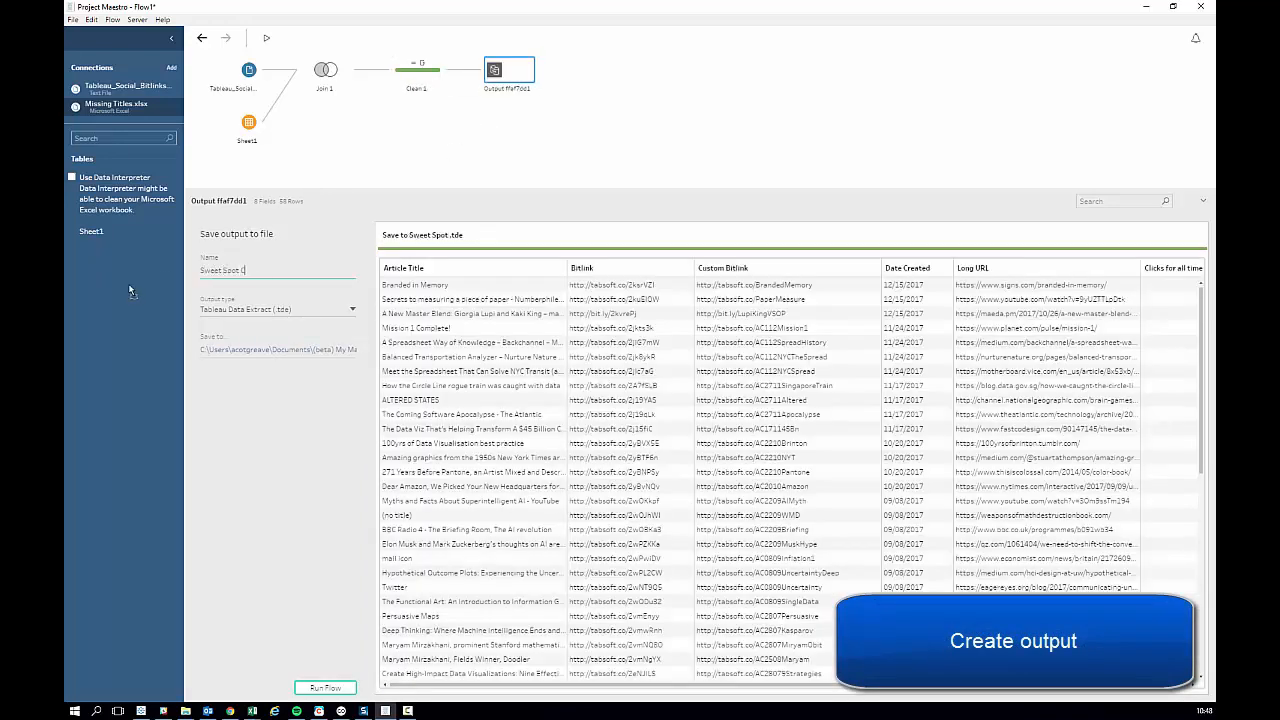
{"action": "type", "text": "licks"}
{"action": "left_click", "coordinate": [299, 313]}
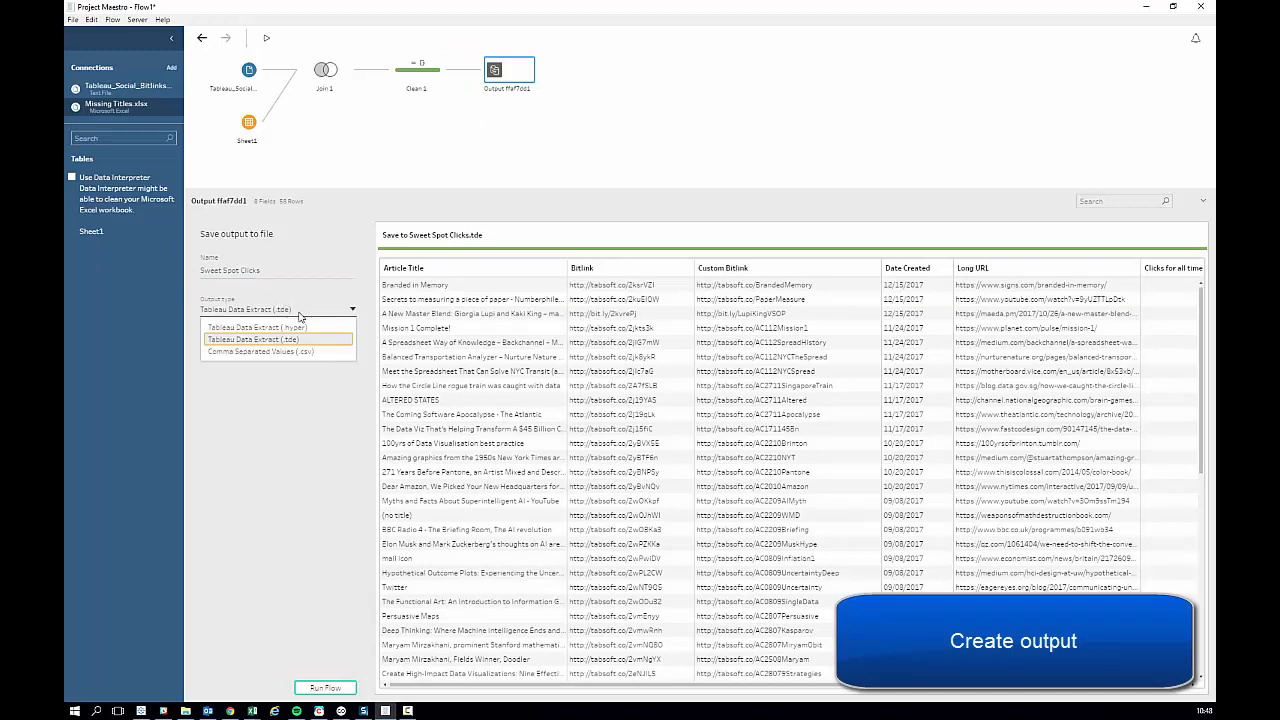
{"action": "left_click", "coordinate": [299, 316]}
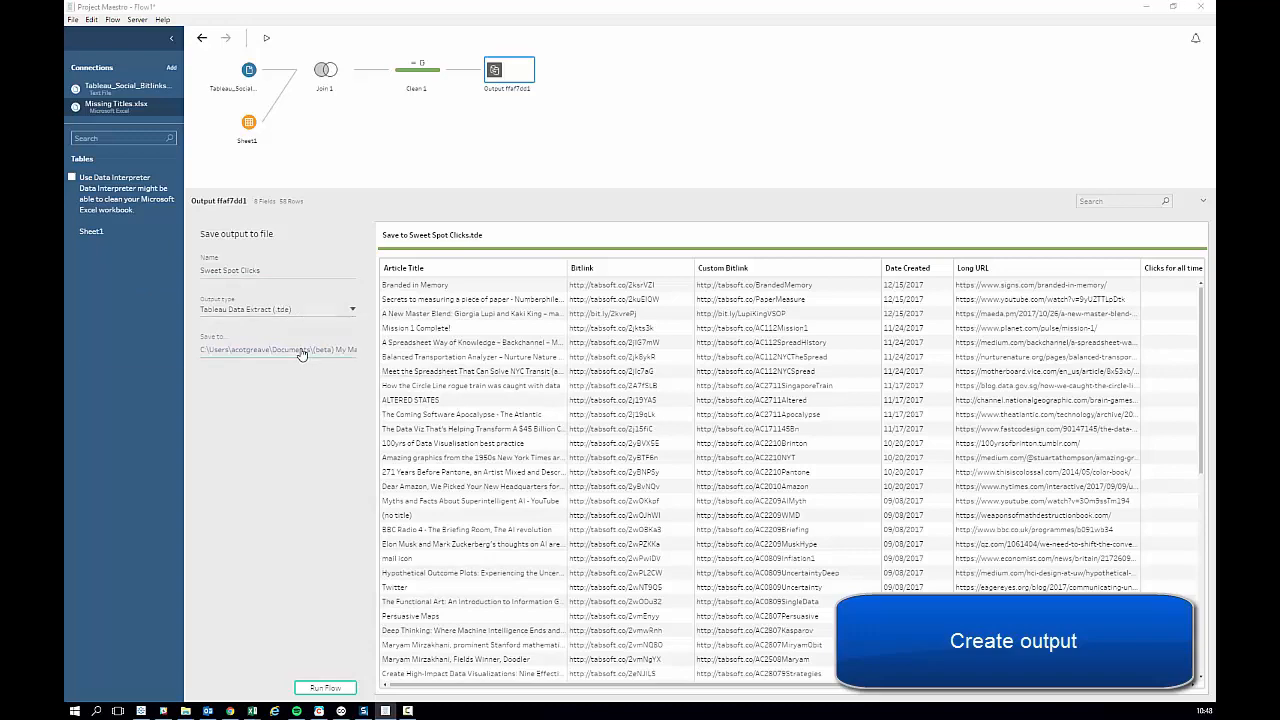
Set the output's save location to the Desktop folder
{"action": "left_click", "coordinate": [303, 349]}
{"action": "scroll", "coordinate": [128, 150], "scroll_direction": "up", "scroll_amount": 5}
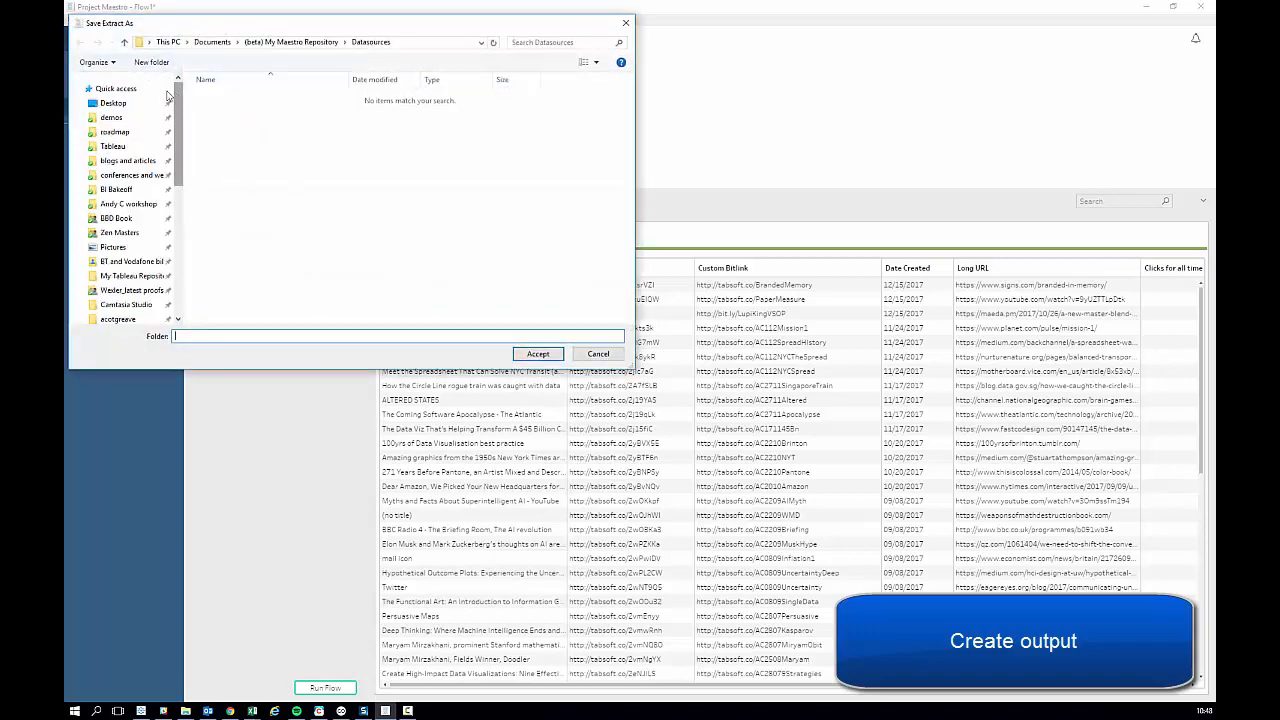
{"action": "left_click", "coordinate": [128, 112]}
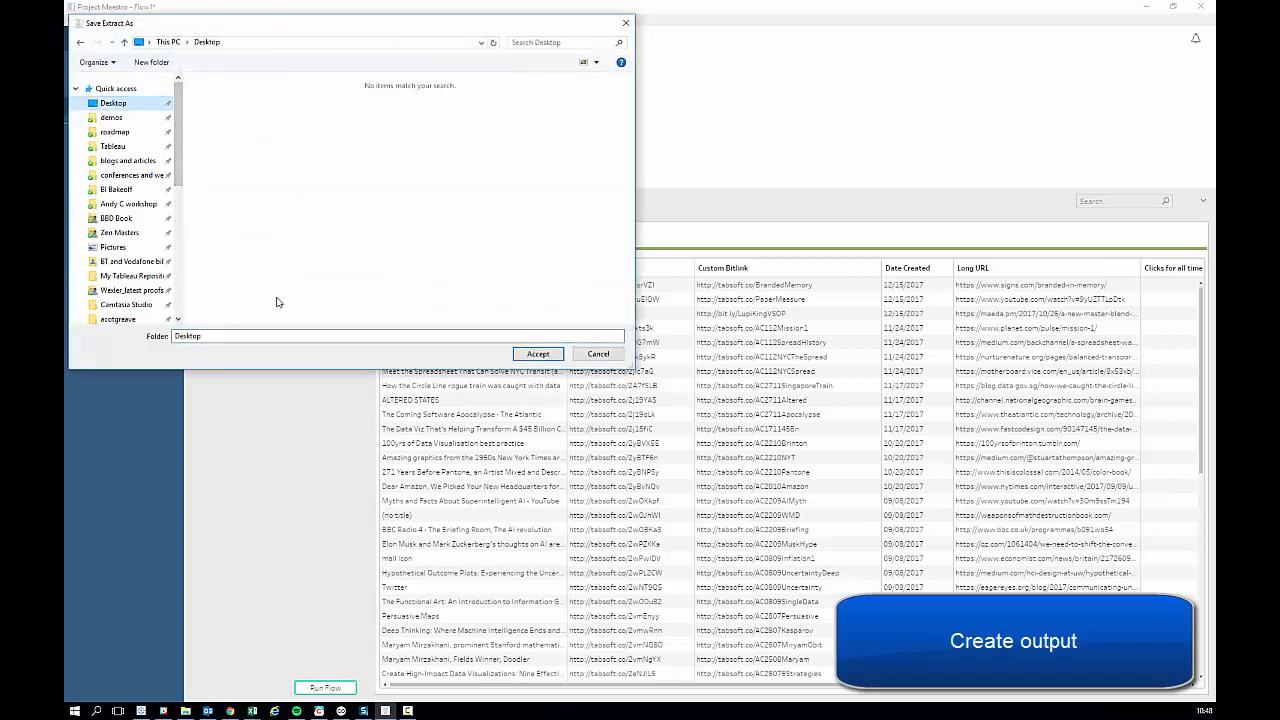
{"action": "left_click", "coordinate": [537, 355]}
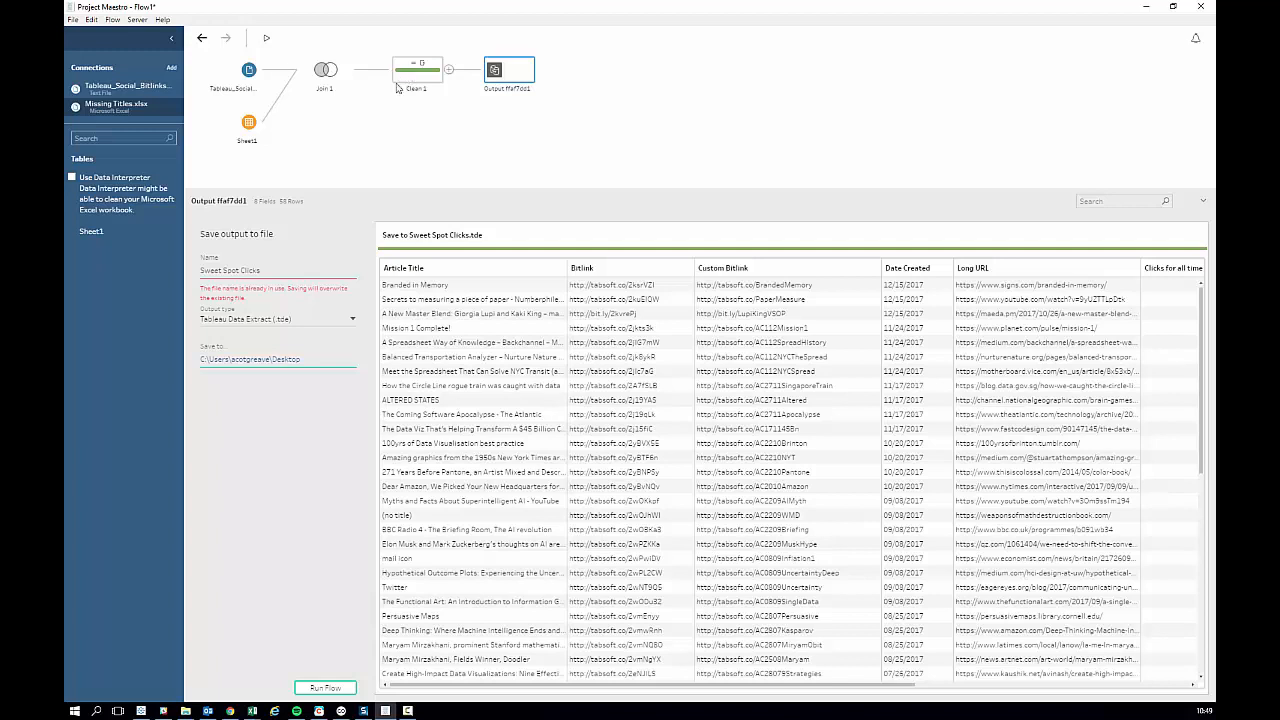
Rename the output file as Sweet Spot Clicks 2 and run the flow
{"action": "left_click", "coordinate": [278, 268]}
{"action": "left_click", "coordinate": [278, 268]}
{"action": "left_click", "coordinate": [278, 268]}
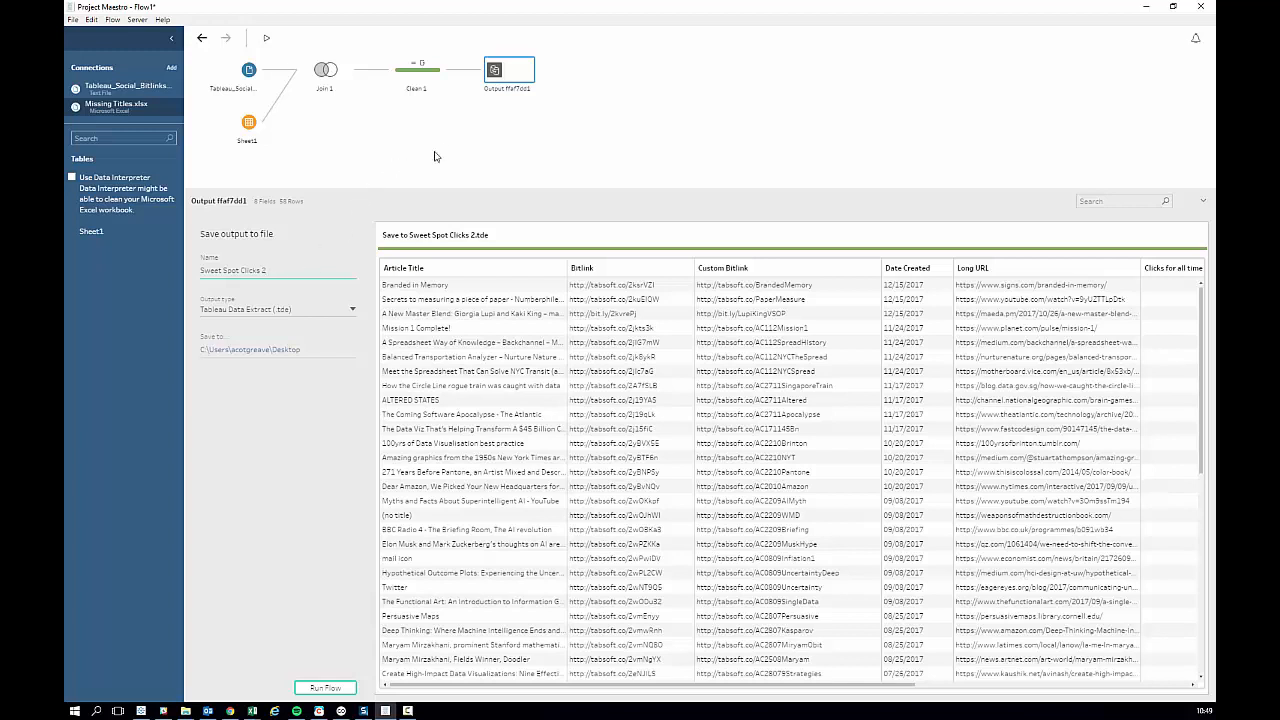
{"action": "left_click", "coordinate": [512, 83]}
{"action": "left_click", "coordinate": [266, 40]}
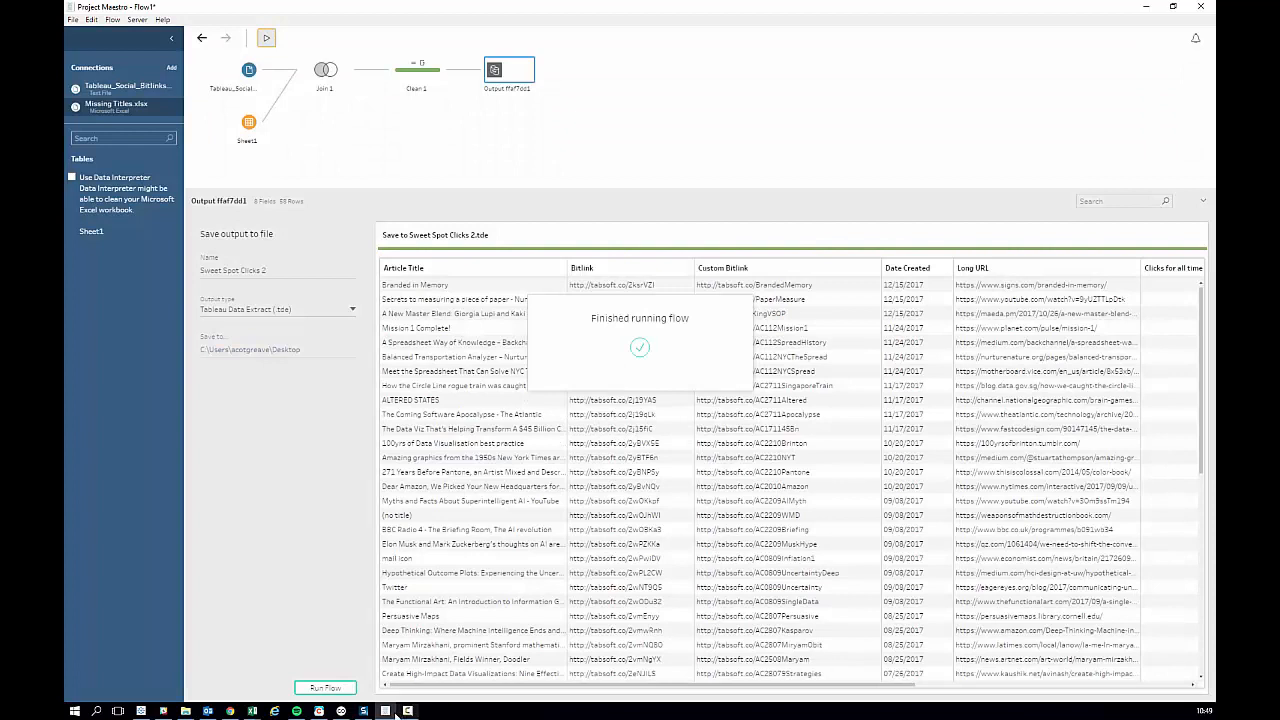
Switch to Tableau and connect to the Sweet Spot Clicks 2.tds data source
{"action": "left_click", "coordinate": [142, 711]}
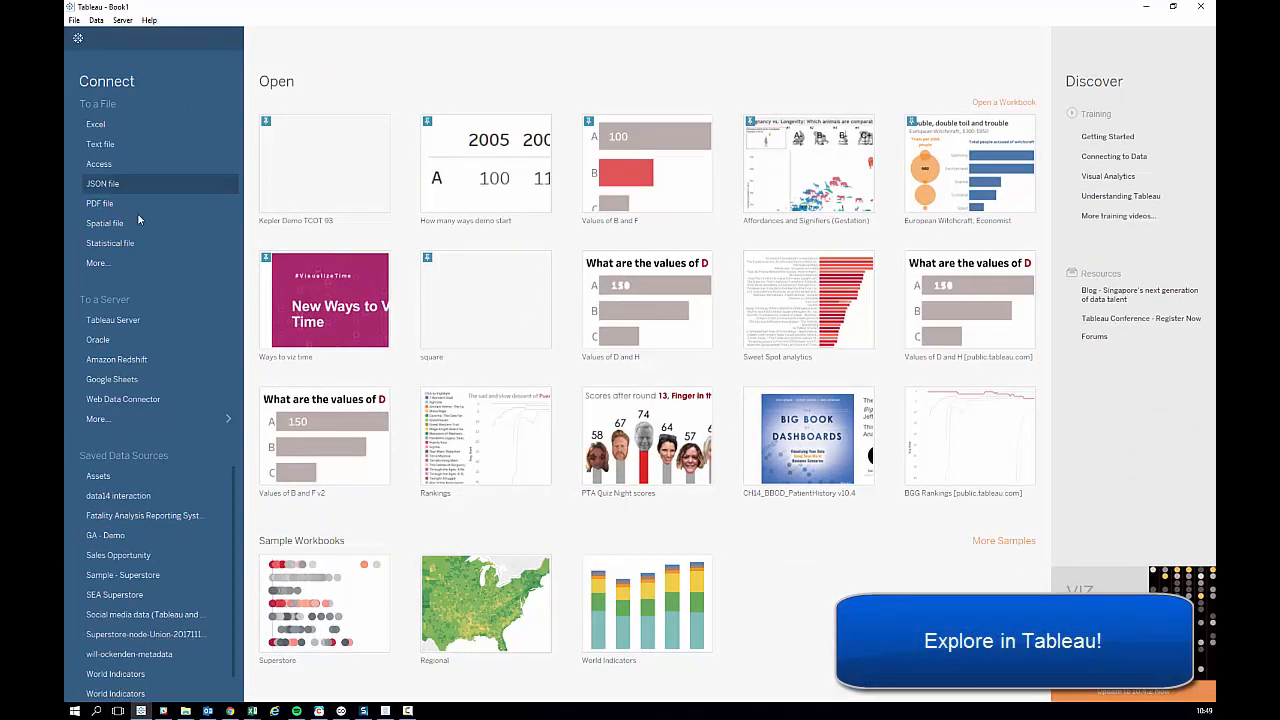
{"action": "left_click", "coordinate": [98, 263]}
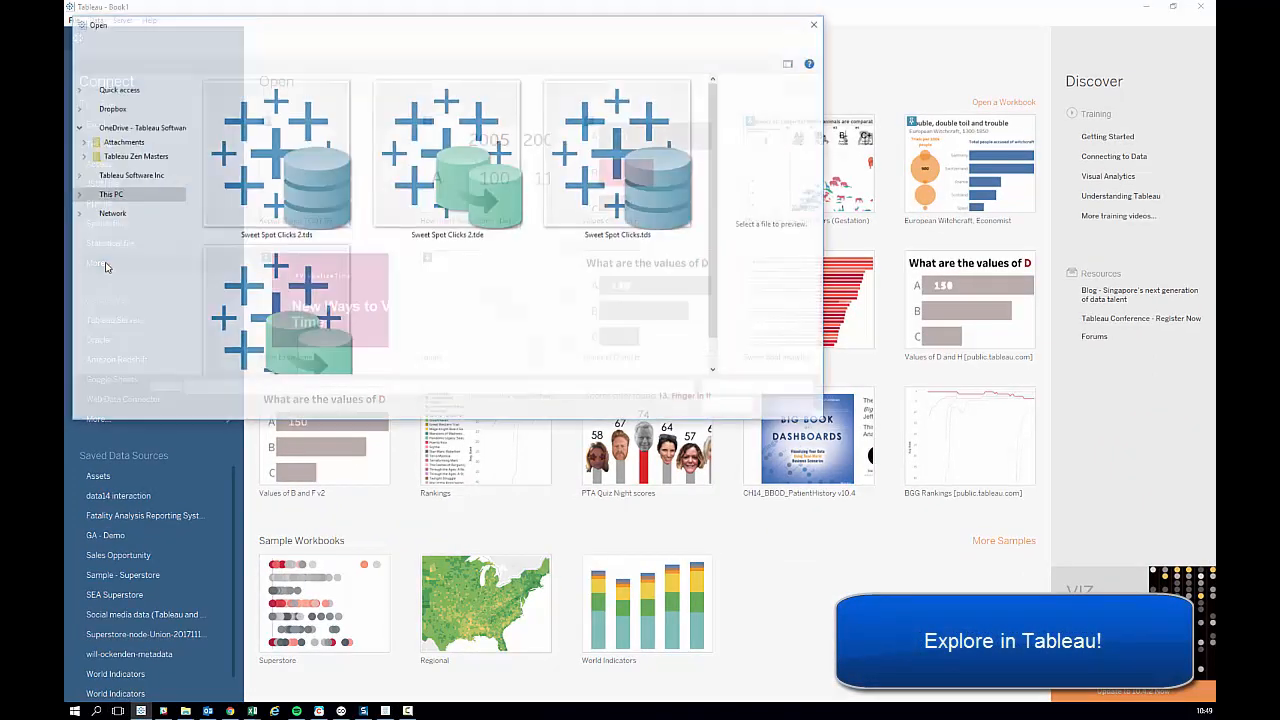
{"action": "double_click", "coordinate": [305, 208]}
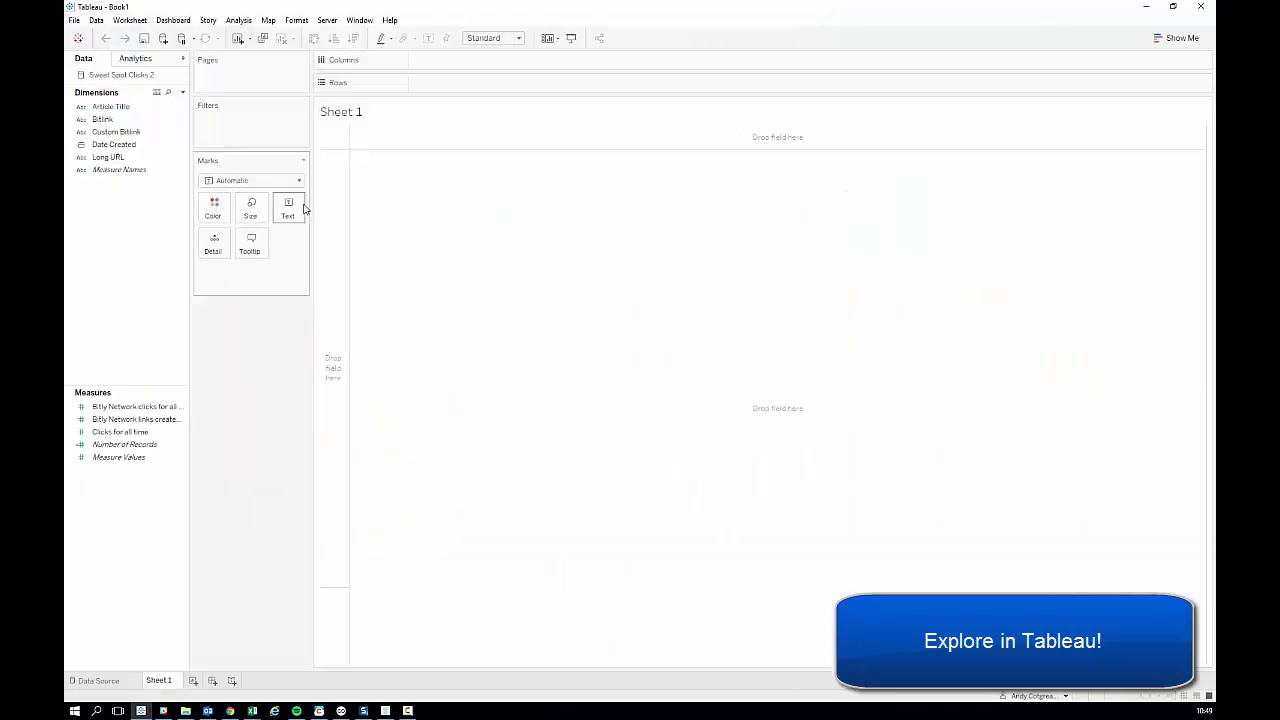
Build a bar chart of Clicks for all time by Article Title, sorted in descending order, with taller rows for the titles
{"action": "left_click", "coordinate": [103, 121]}
{"action": "left_click_drag", "start_coordinate": [110, 107], "coordinate": [337, 190]}
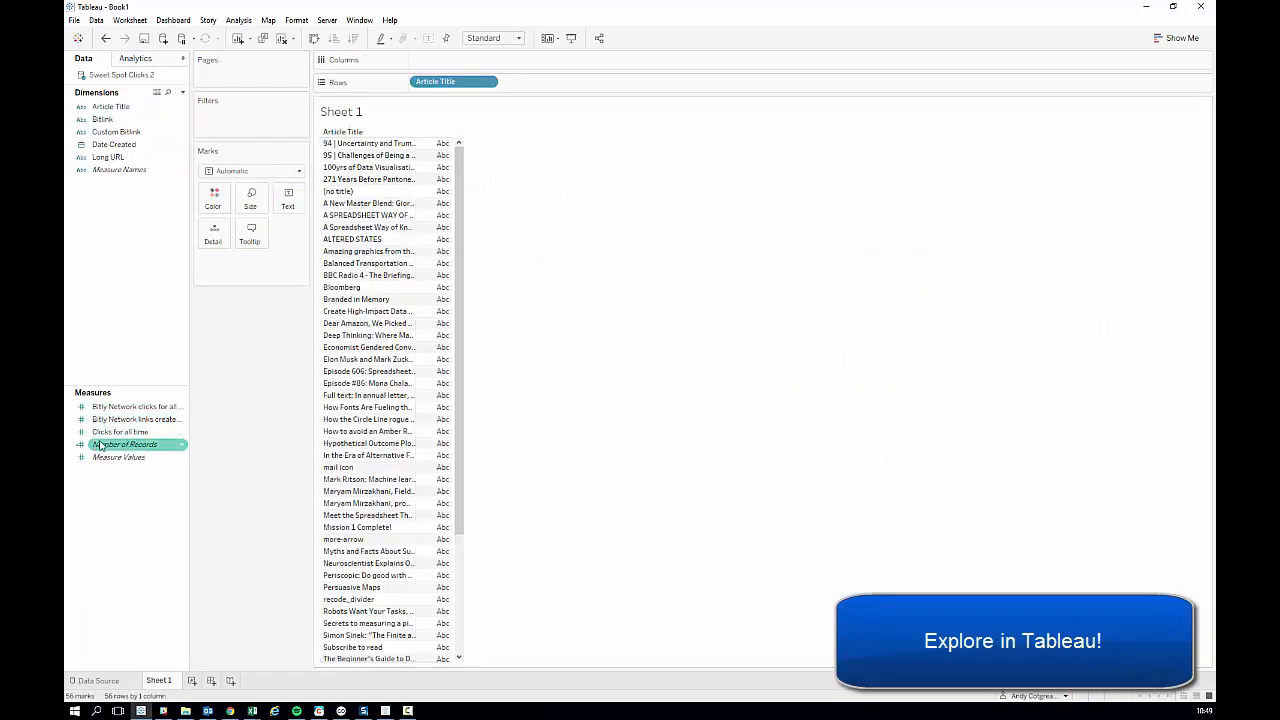
{"action": "left_click_drag", "start_coordinate": [118, 436], "coordinate": [491, 62]}
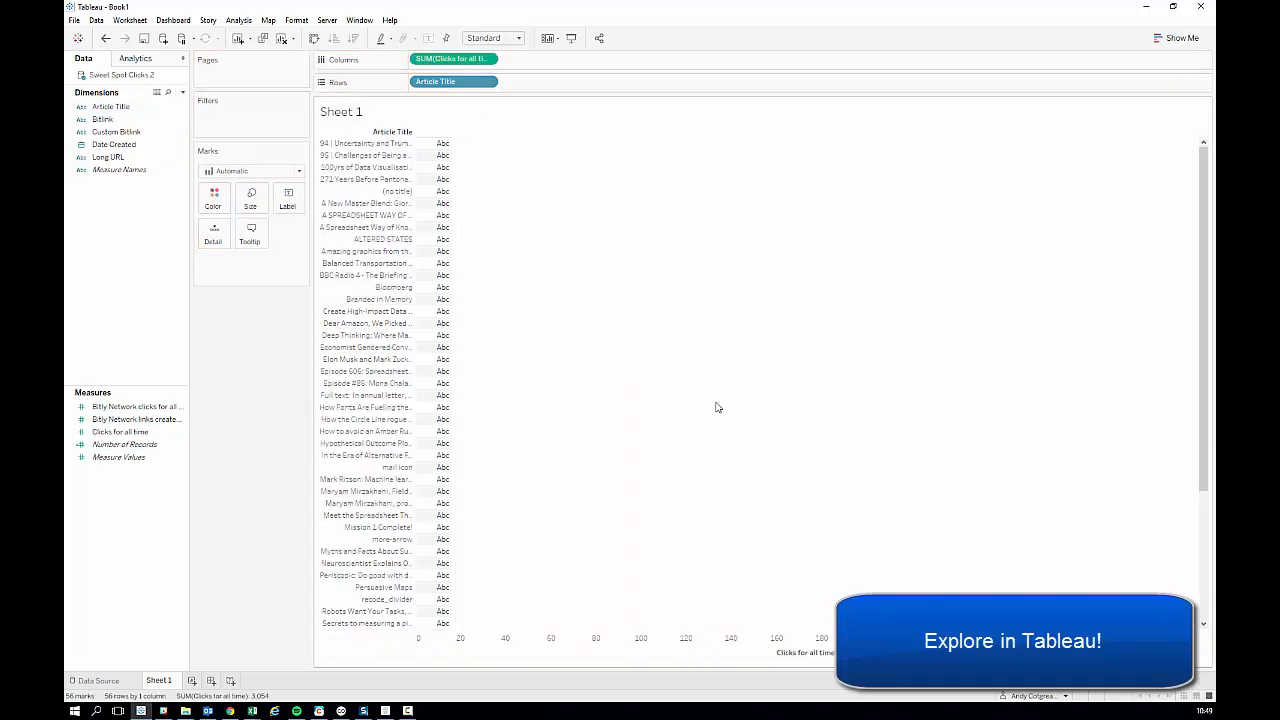
{"action": "left_click", "coordinate": [419, 634]}
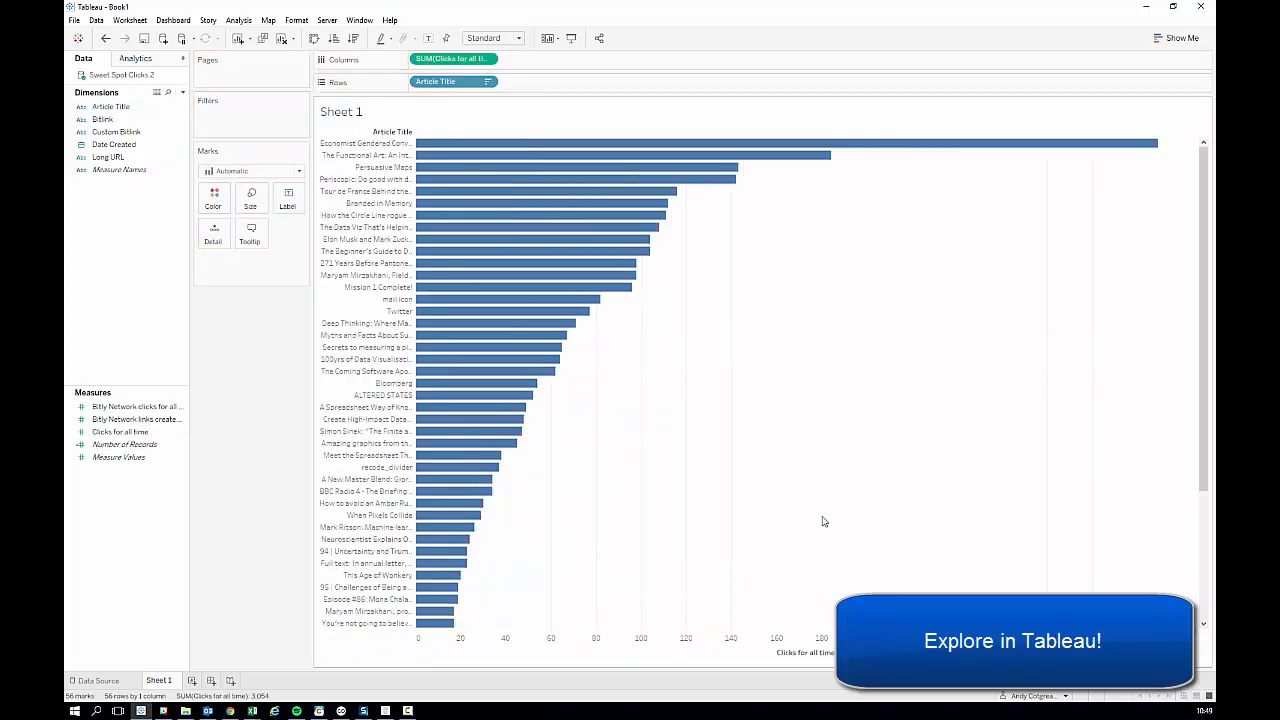
{"action": "left_click_drag", "start_coordinate": [412, 149], "coordinate": [412, 160]}
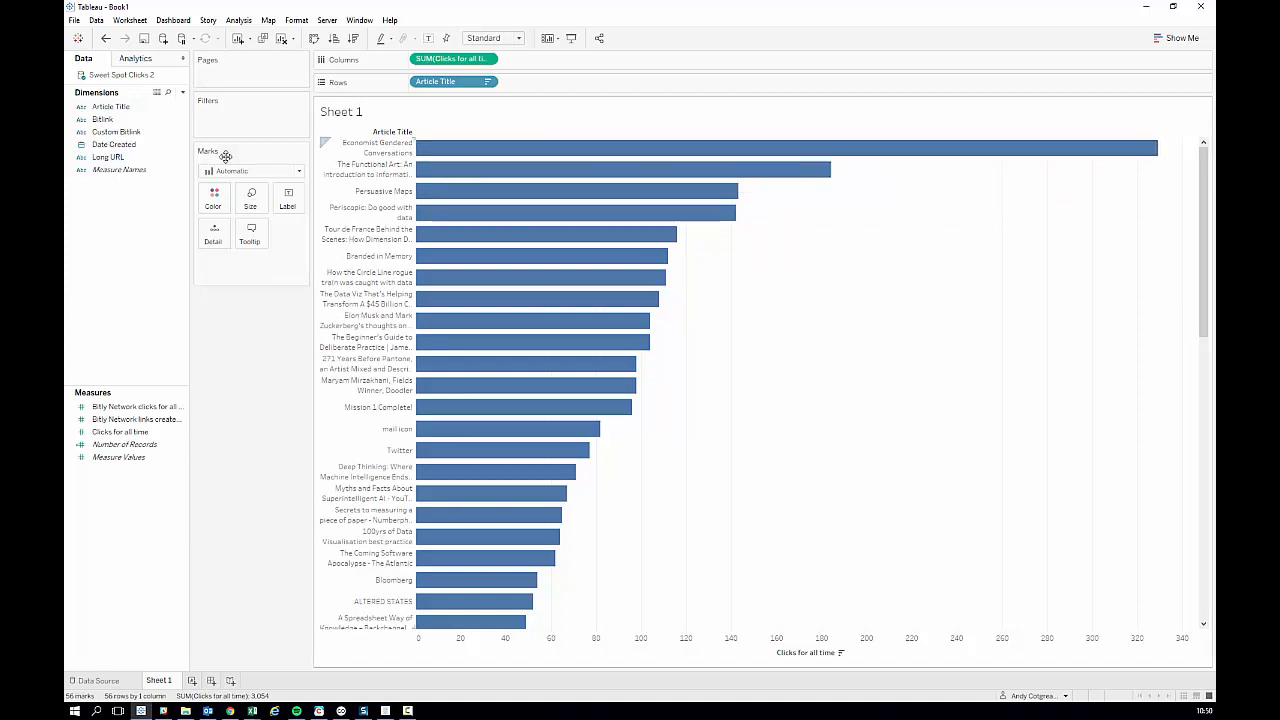
Add Long URL as mark detail and create a menu-run URL action on Sheet 1 that uses the Long URL field as its address
{"action": "left_click_drag", "start_coordinate": [108, 157], "coordinate": [213, 238]}
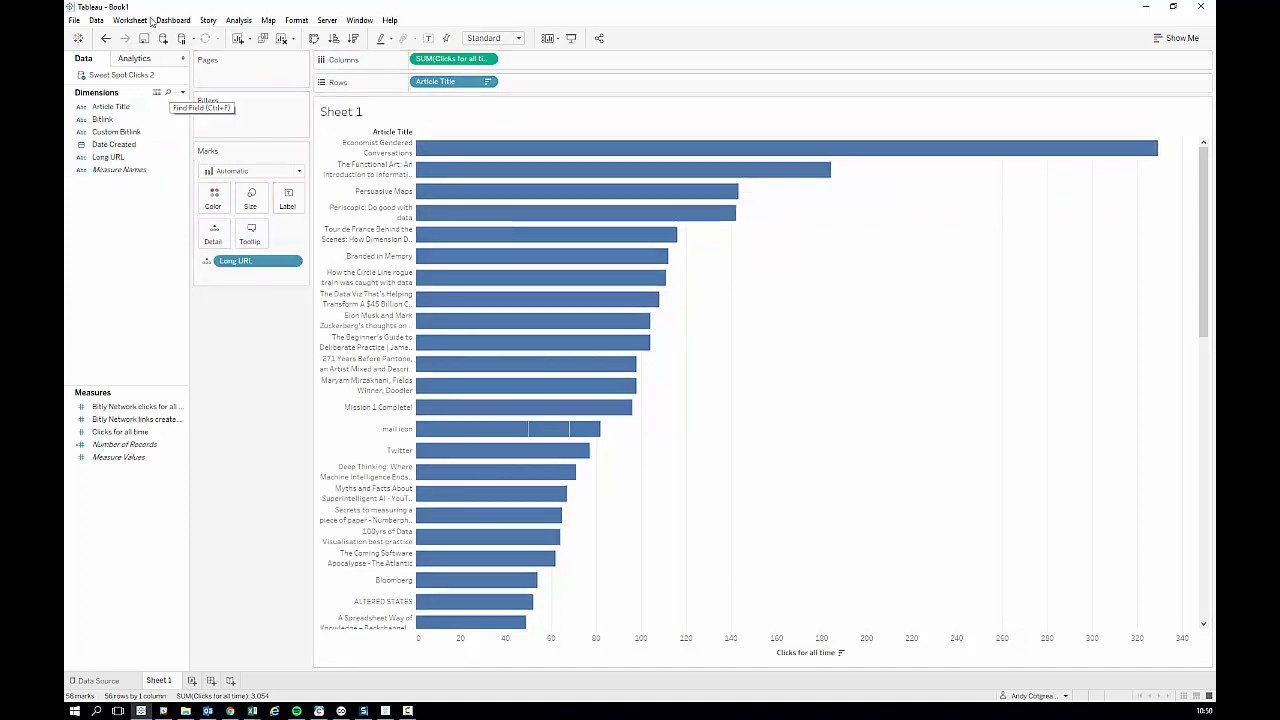
{"action": "left_click", "coordinate": [130, 20]}
{"action": "left_click", "coordinate": [155, 97]}
{"action": "left_click", "coordinate": [494, 406]}
{"action": "left_click", "coordinate": [546, 435]}
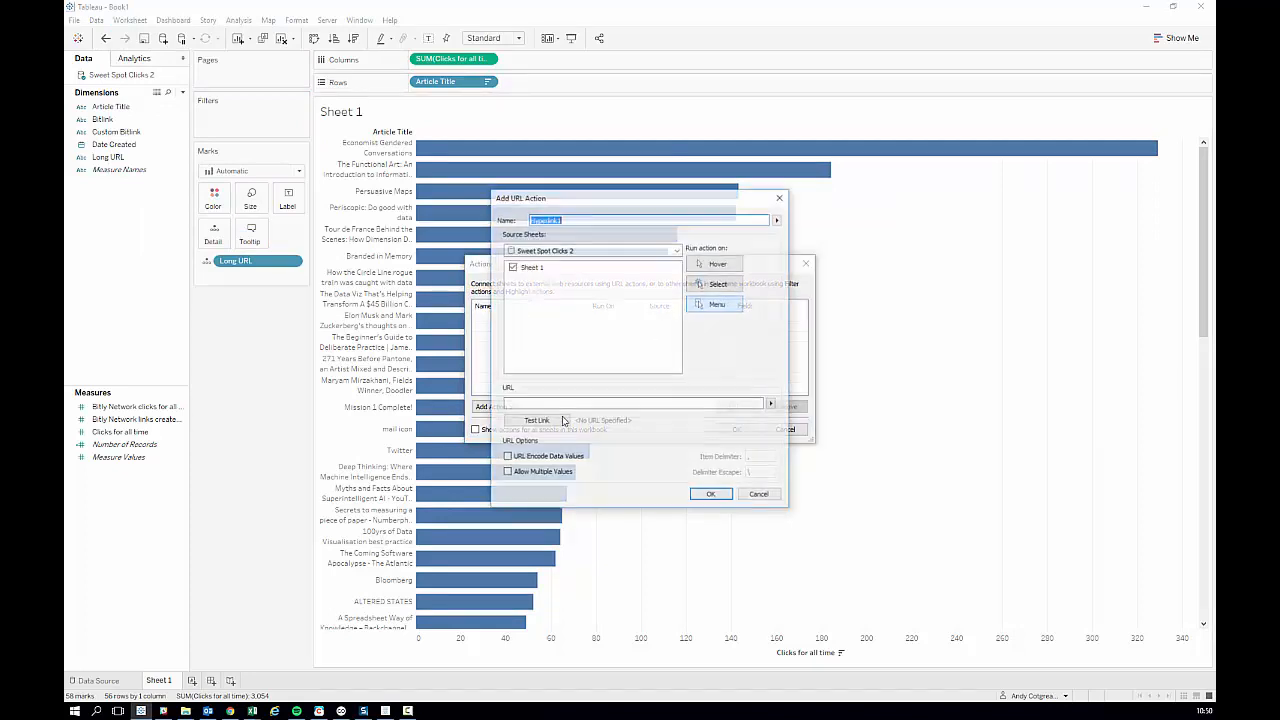
{"action": "left_click", "coordinate": [772, 405]}
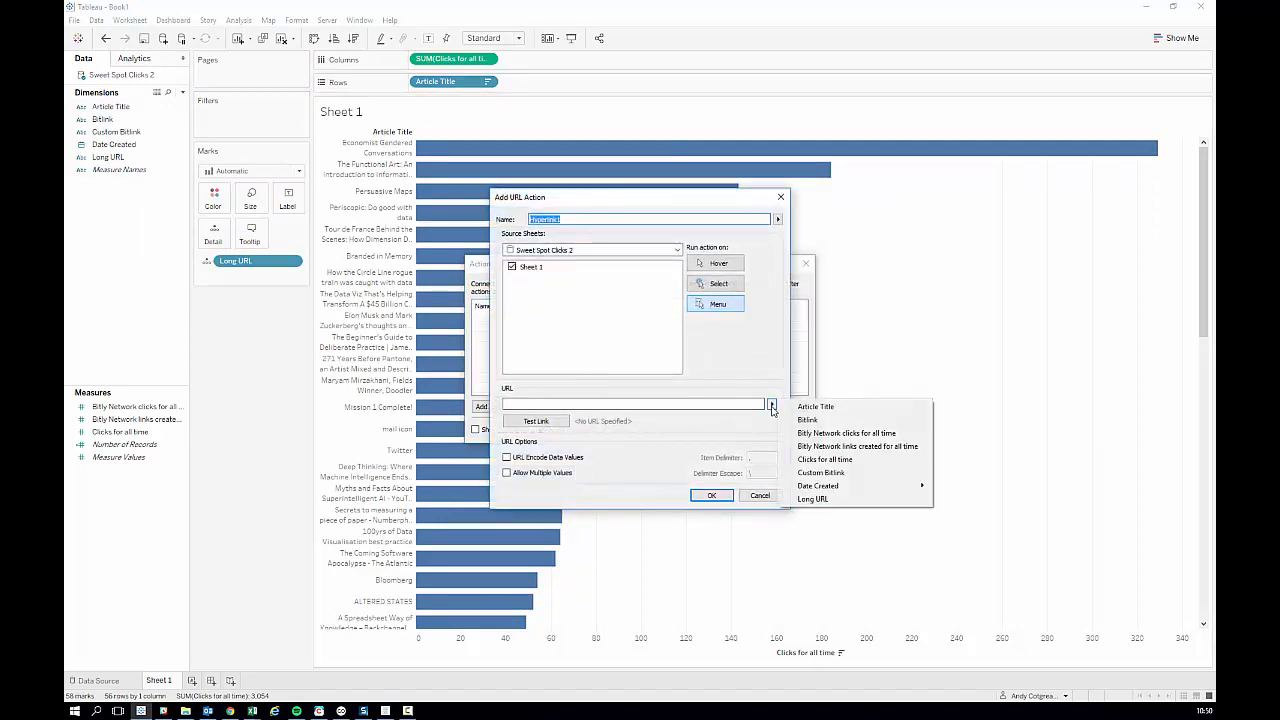
{"action": "left_click", "coordinate": [812, 498]}
{"action": "left_click", "coordinate": [712, 495]}
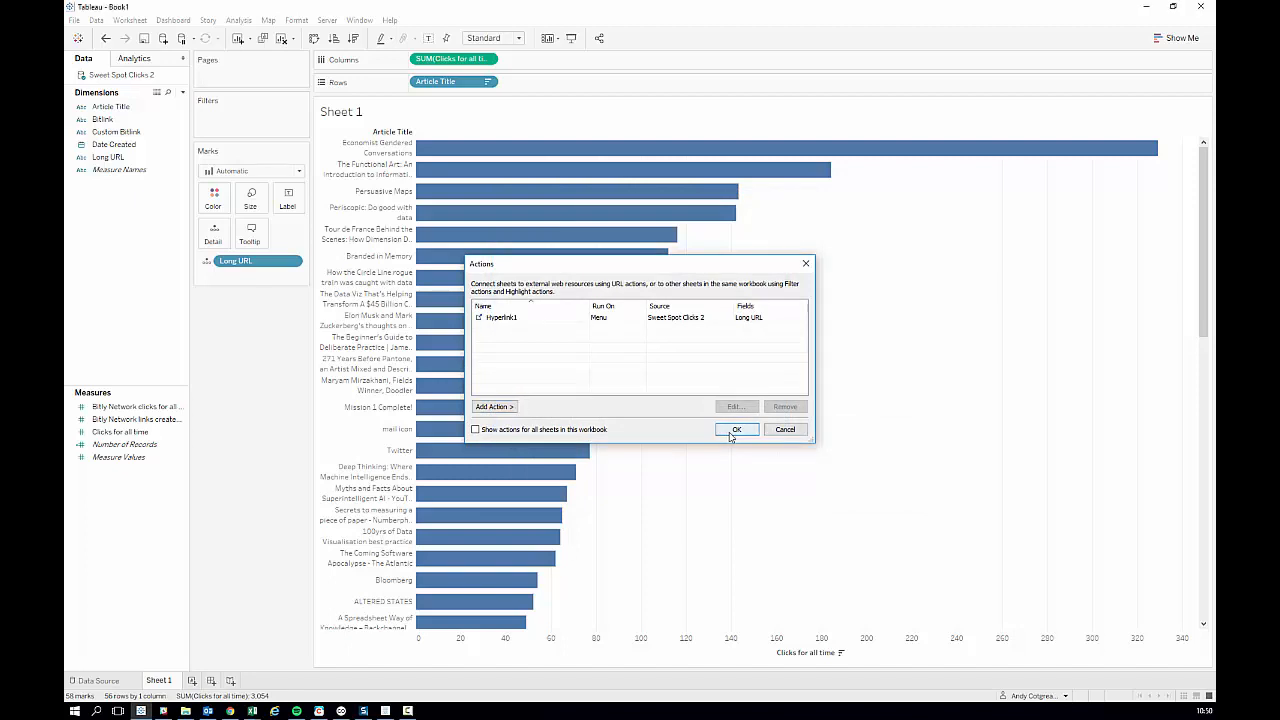
{"action": "left_click", "coordinate": [736, 429]}
Test the Hyperlink1 action on the Economist Gendered Conversations bar, return to the worksheet and clear the mark selection
{"action": "mouse_move", "coordinate": [698, 151]}
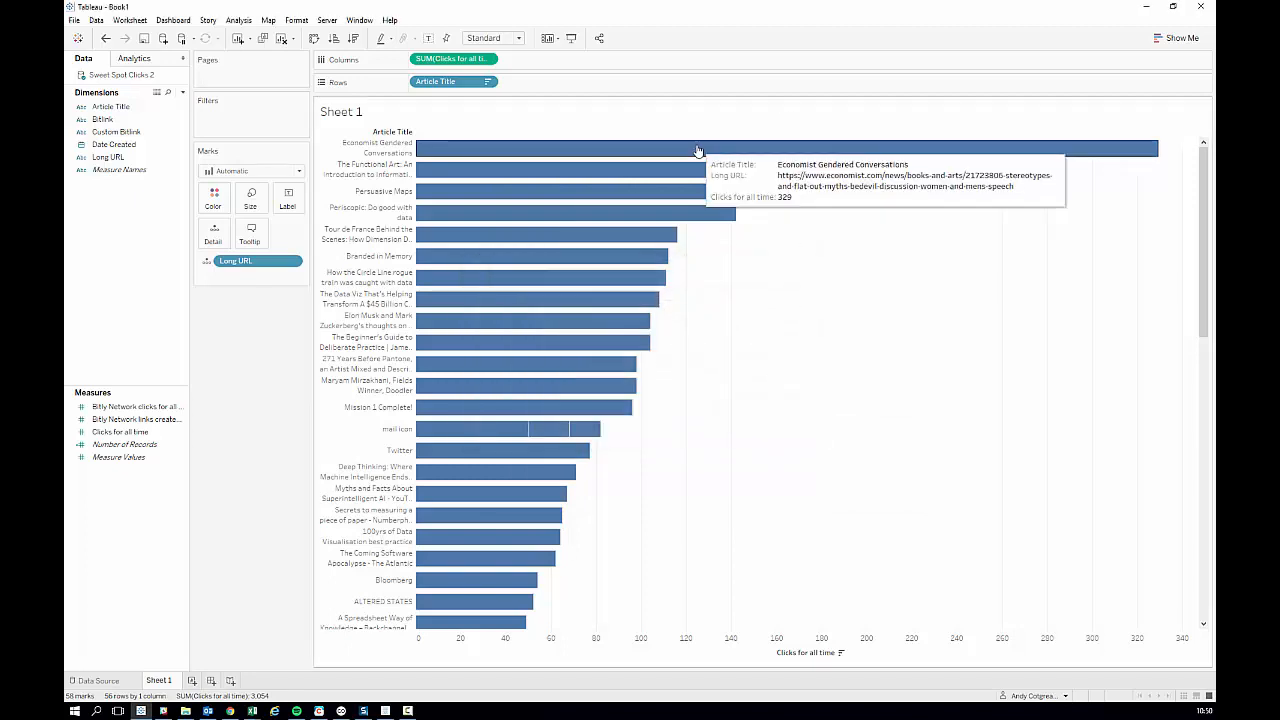
{"action": "left_click", "coordinate": [698, 151]}
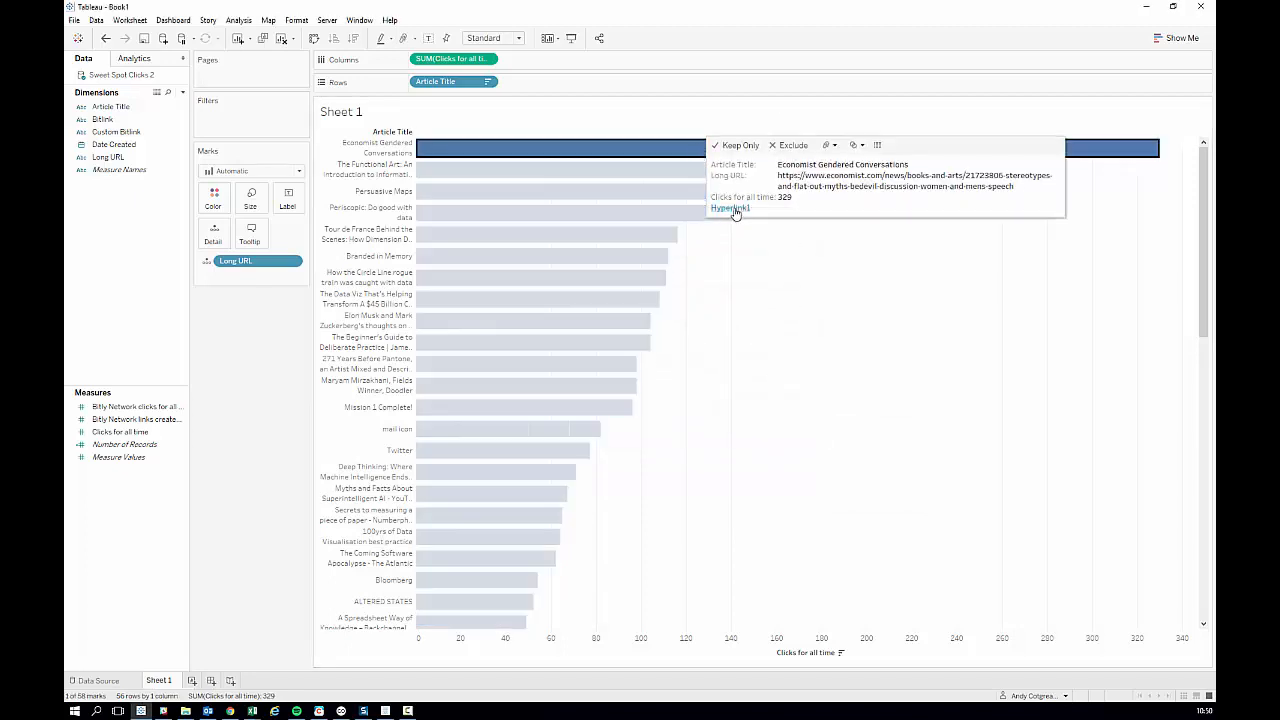
{"action": "left_click", "coordinate": [733, 209]}
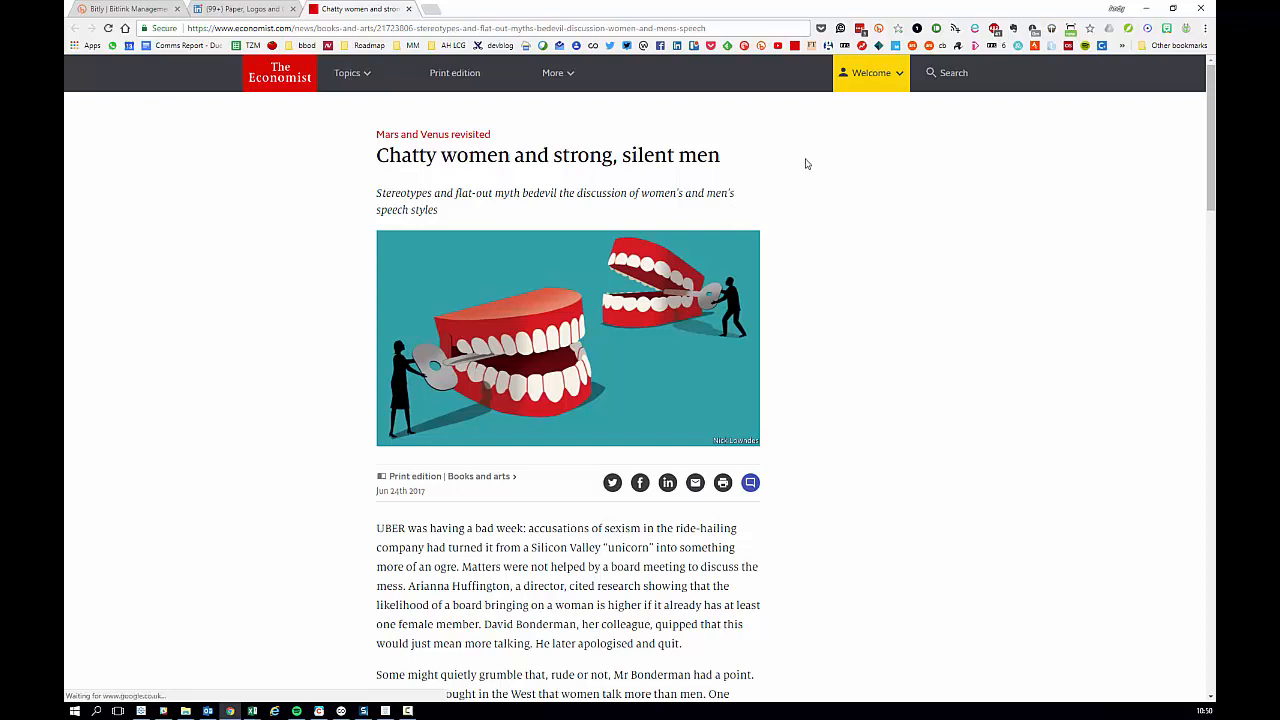
{"action": "left_click", "coordinate": [1146, 8]}
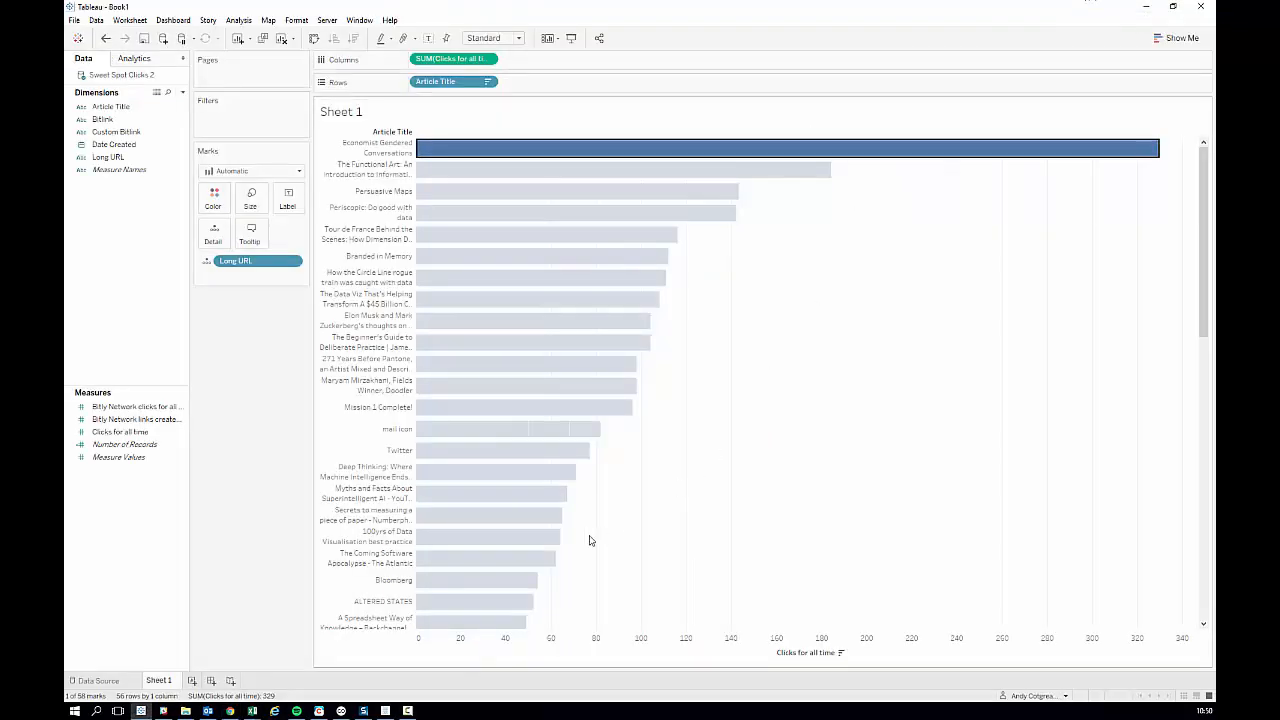
{"action": "left_click", "coordinate": [703, 359]}
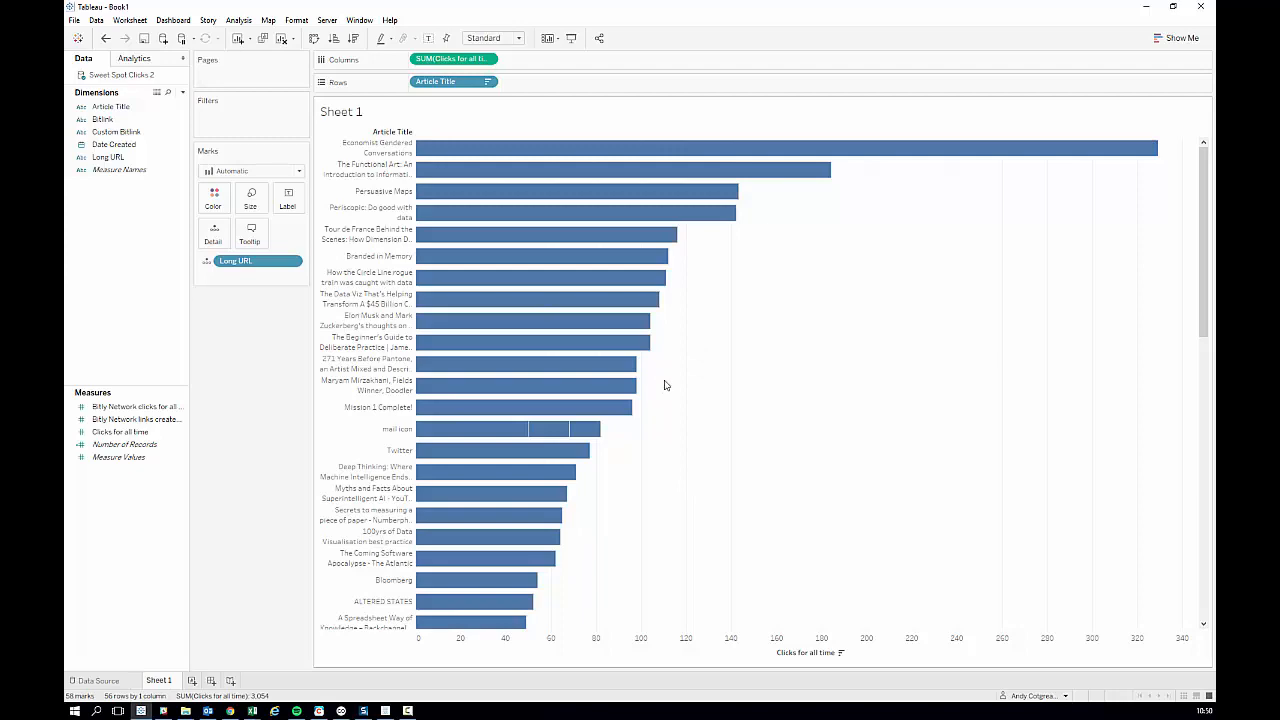
Switch back to the flow in Project Maestro
{"action": "left_click", "coordinate": [386, 712]}
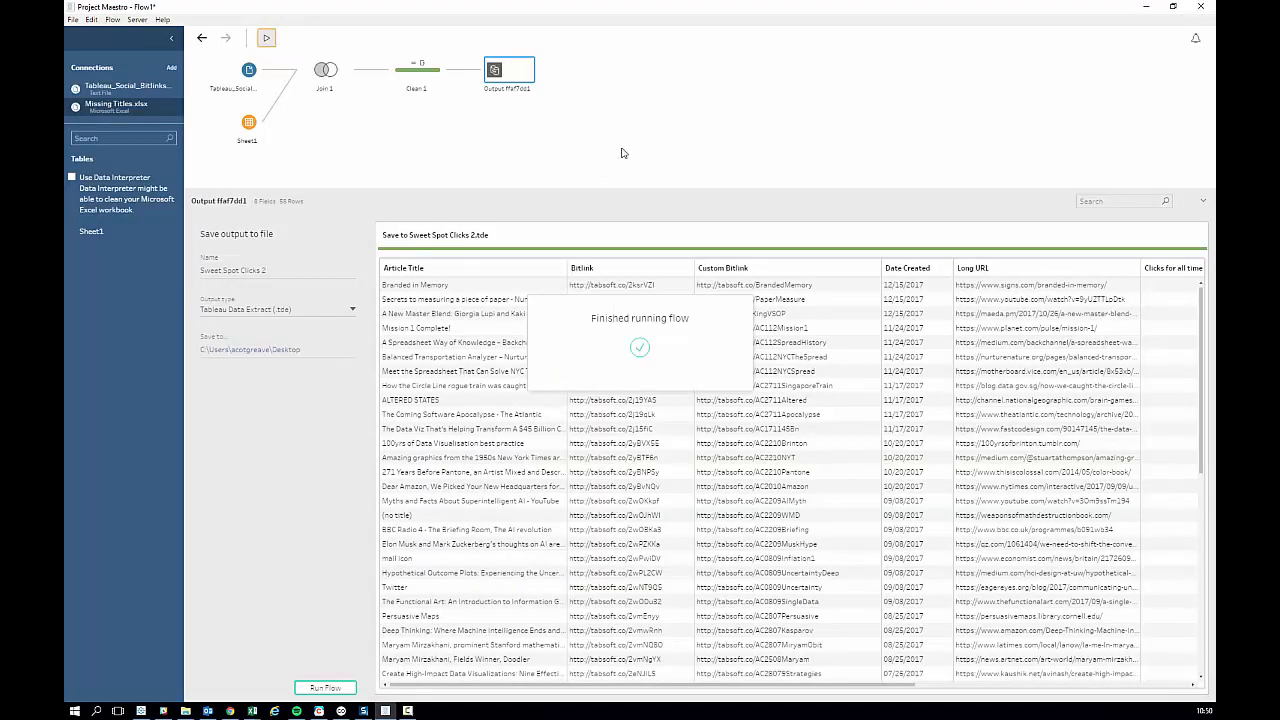